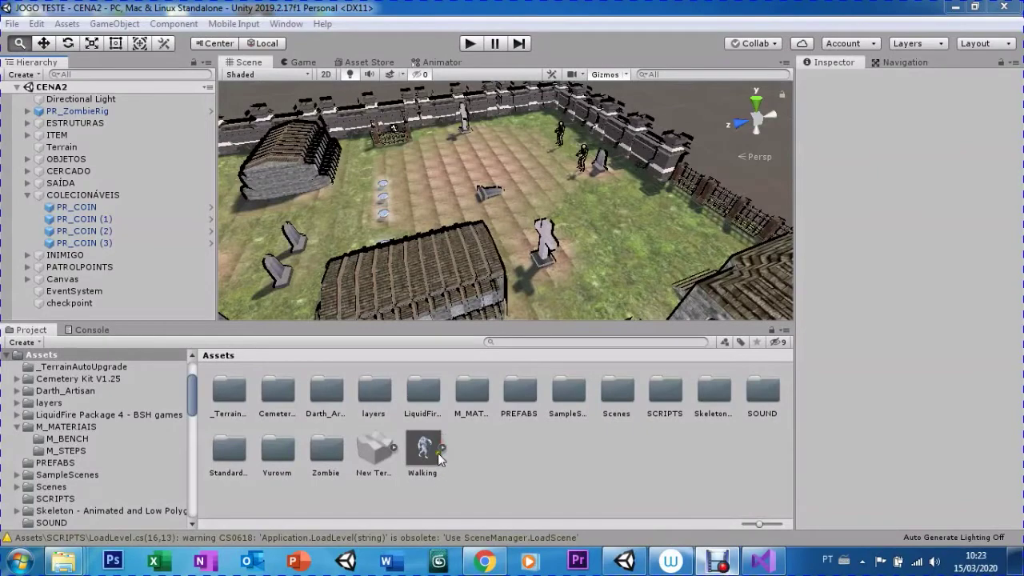
# Orbit, pan and zoom the Scene view around the cemetery yard, mausoleum and field
pyautogui.moveTo(431, 213)
pyautogui.mouseDown()
pyautogui.moveTo(514, 184)
pyautogui.moveTo(296, 214)
pyautogui.mouseUp()
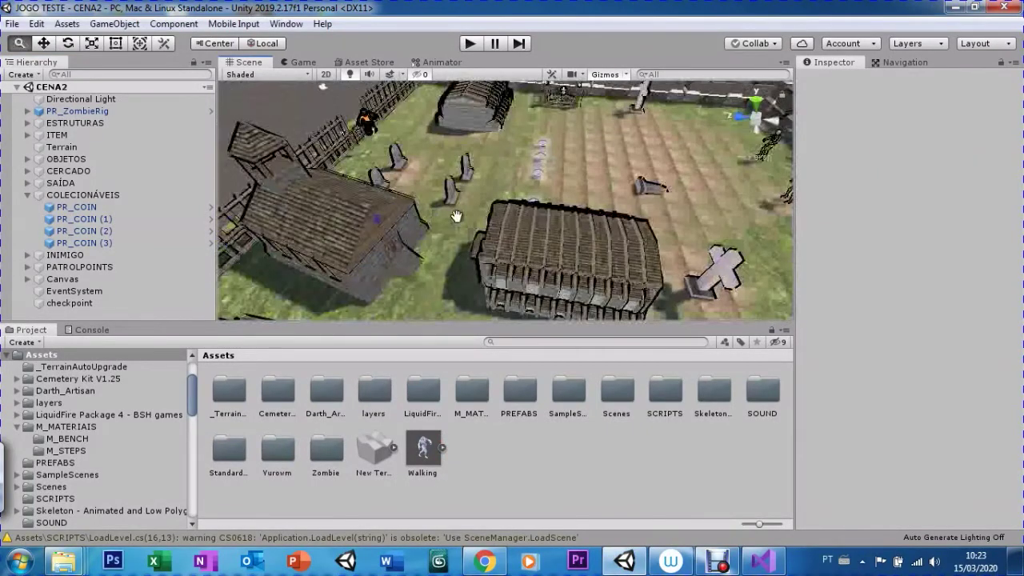
pyautogui.moveTo(318, 196)
pyautogui.keyDown('alt'); pyautogui.mouseDown()
pyautogui.moveTo(671, 275)
pyautogui.moveTo(665, 213)
pyautogui.mouseUp(); pyautogui.keyUp('alt')
pyautogui.keyDown('alt'); pyautogui.moveTo(598, 225); pyautogui.dragTo(399, 152); pyautogui.keyUp('alt')
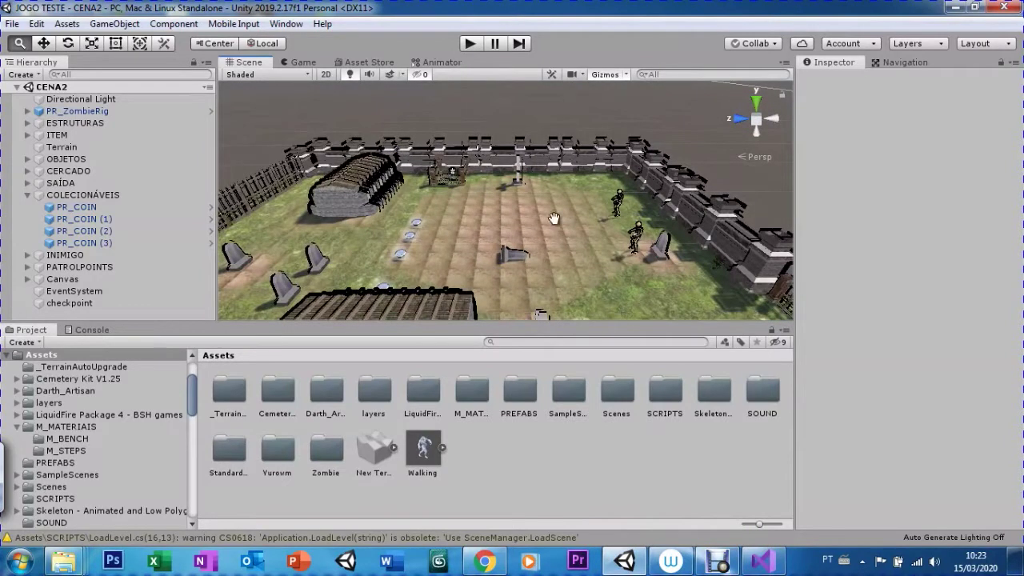
pyautogui.moveTo(400, 268)
pyautogui.mouseDown()
pyautogui.moveTo(430, 271)
pyautogui.moveTo(382, 248)
pyautogui.mouseUp()
pyautogui.scroll(-1, 420, 228)
pyautogui.scroll(-1, 420, 228)
pyautogui.scroll(-1, 420, 227)
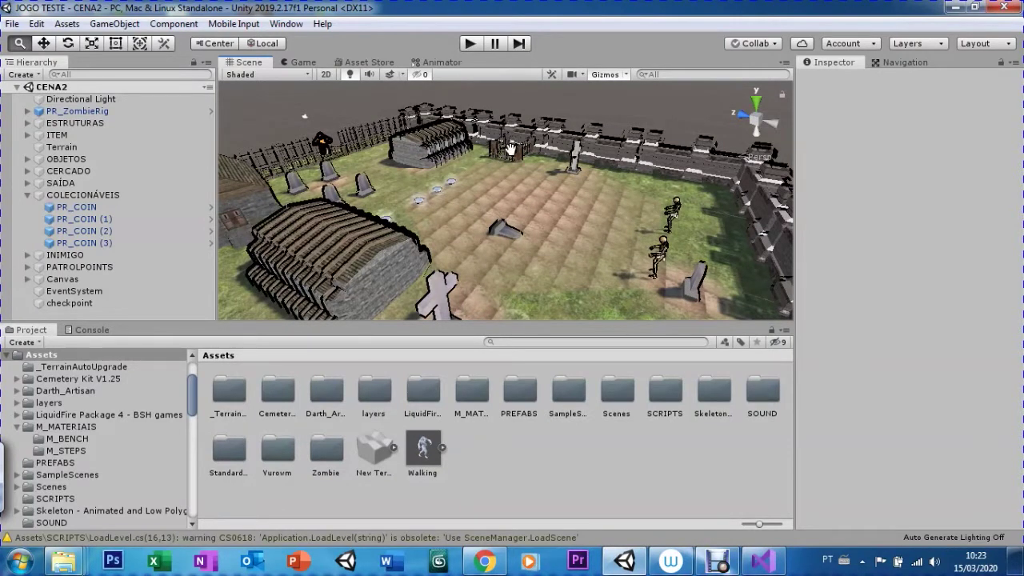
pyautogui.moveTo(509, 149); pyautogui.dragTo(653, 269, button='right')
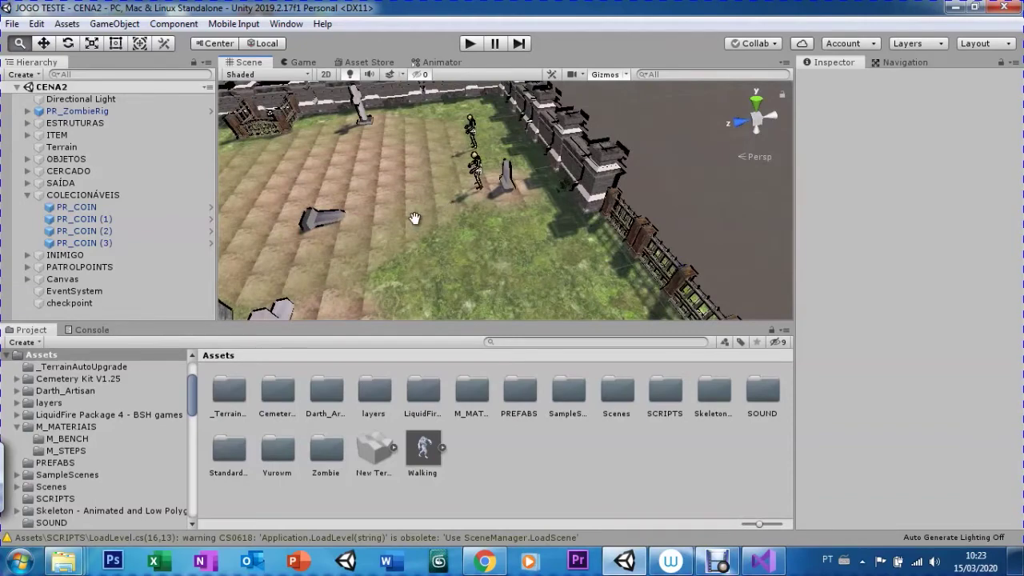
pyautogui.moveTo(414, 219)
pyautogui.mouseDown(button='right')
pyautogui.moveTo(500, 210)
pyautogui.moveTo(473, 232)
pyautogui.moveTo(485, 201)
pyautogui.moveTo(337, 157)
pyautogui.moveTo(283, 186)
pyautogui.mouseUp(button='right')
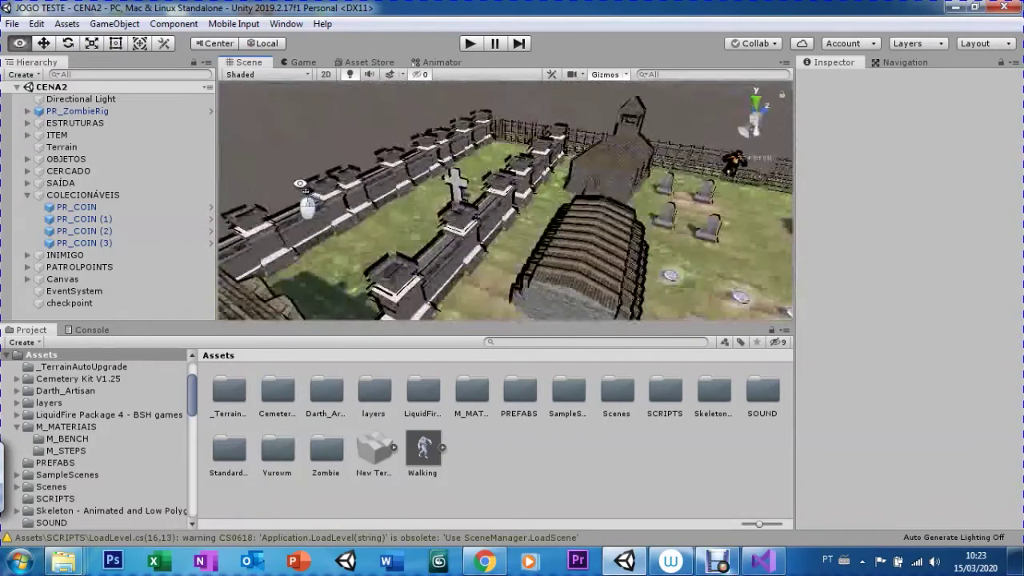
pyautogui.moveTo(283, 186); pyautogui.dragTo(530, 200, button='right')
pyautogui.scroll(-5, 656, 211)
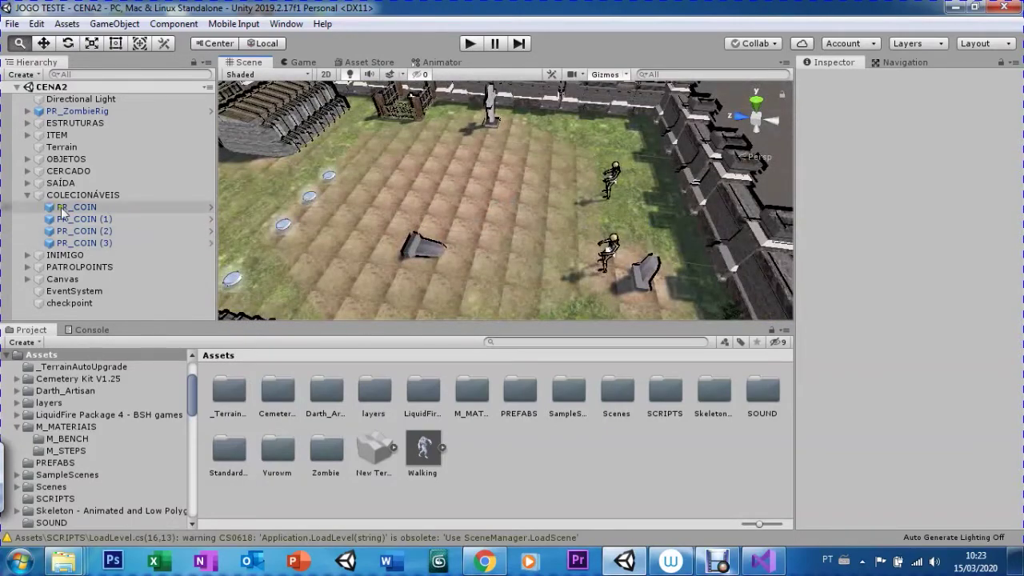
# Browse the COLECIONÁVEIS, INIMIGO and PATROLPOINTS Hierarchy groups, inspecting a skeleton and patrol points
pyautogui.click(25, 195)
pyautogui.click(25, 195)
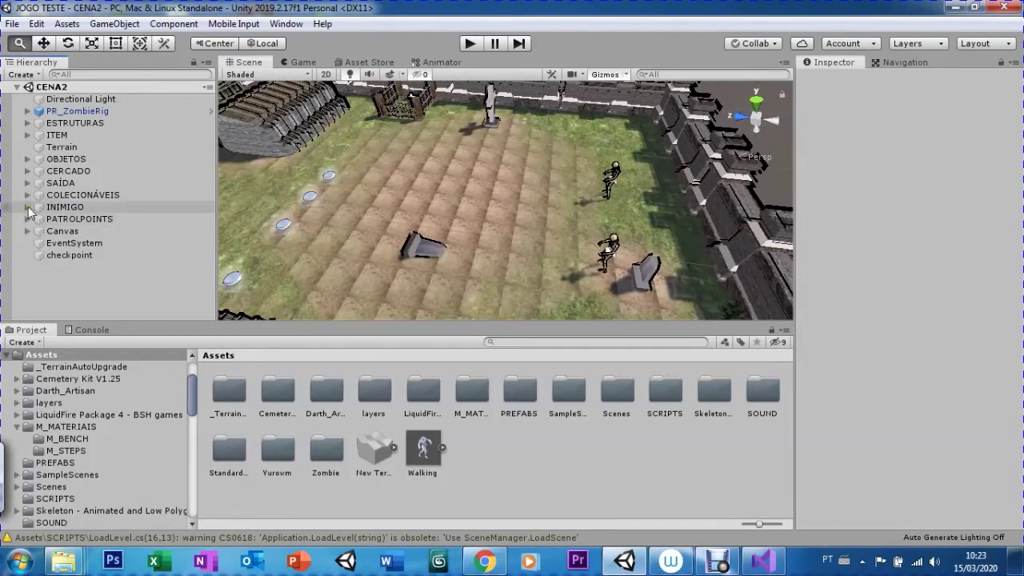
pyautogui.click(28, 206)
pyautogui.click(53, 220)
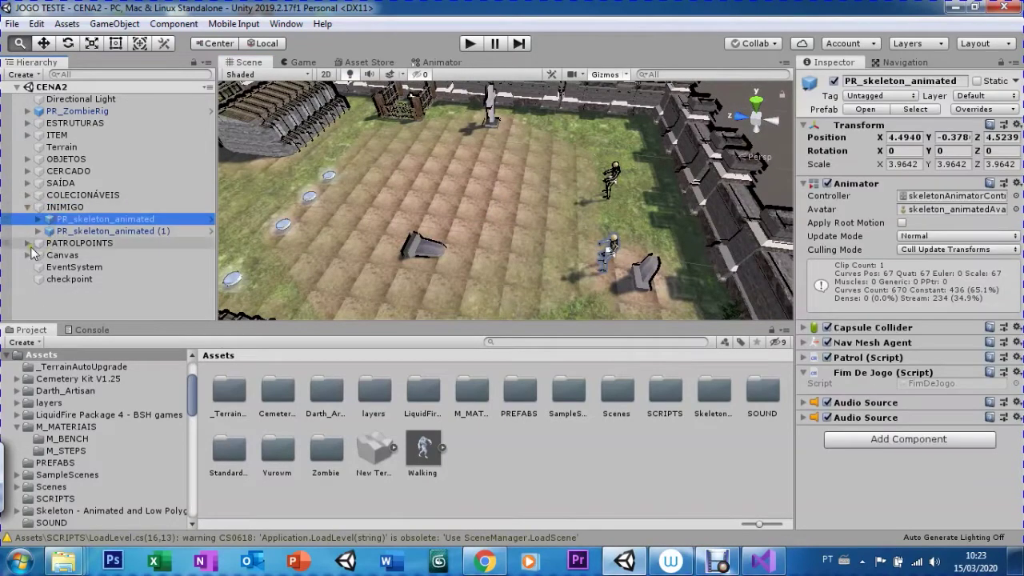
pyautogui.click(27, 242)
pyautogui.click(54, 255)
pyautogui.click(58, 267)
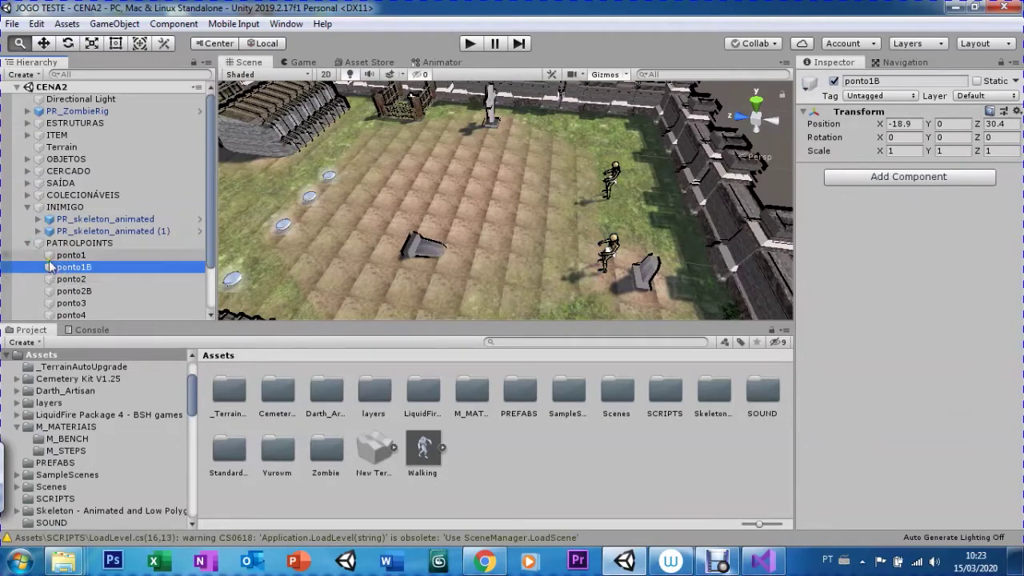
pyautogui.click(24, 208)
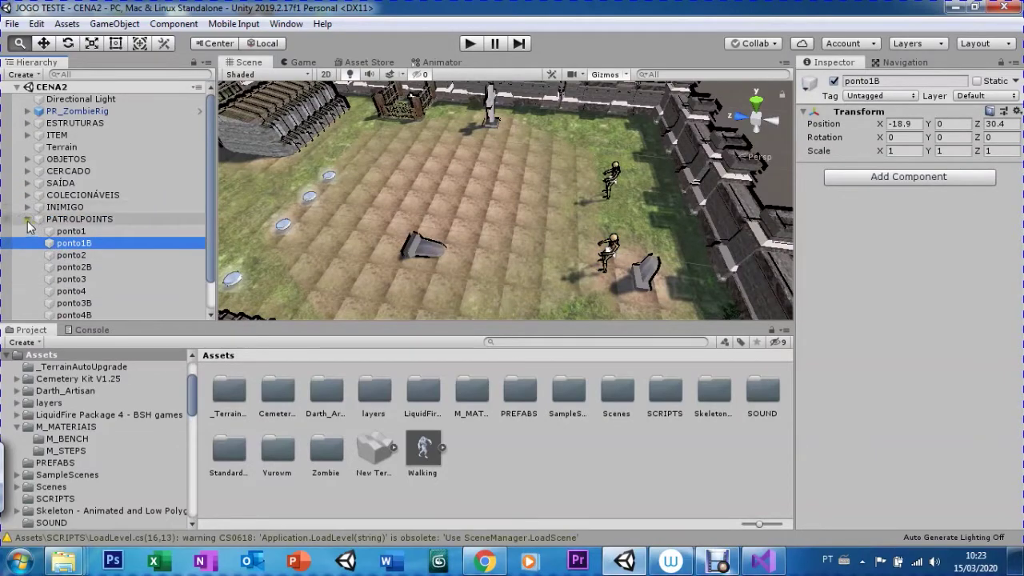
pyautogui.click(27, 219)
# Drop the Walking zombie model onto the yard beside the coins
pyautogui.moveTo(389, 214); pyautogui.dragTo(470, 220)
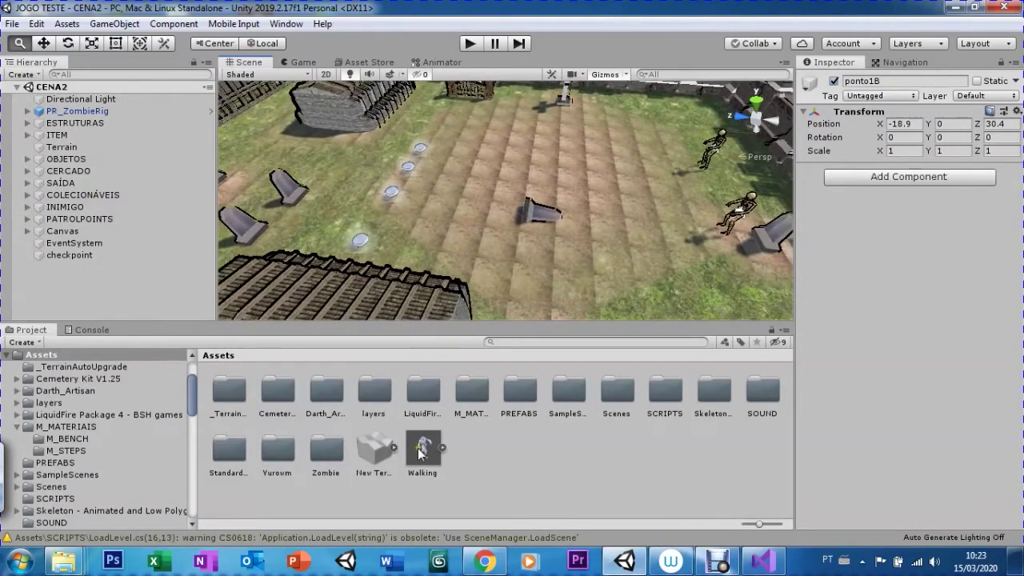
pyautogui.moveTo(422, 433); pyautogui.dragTo(464, 250)
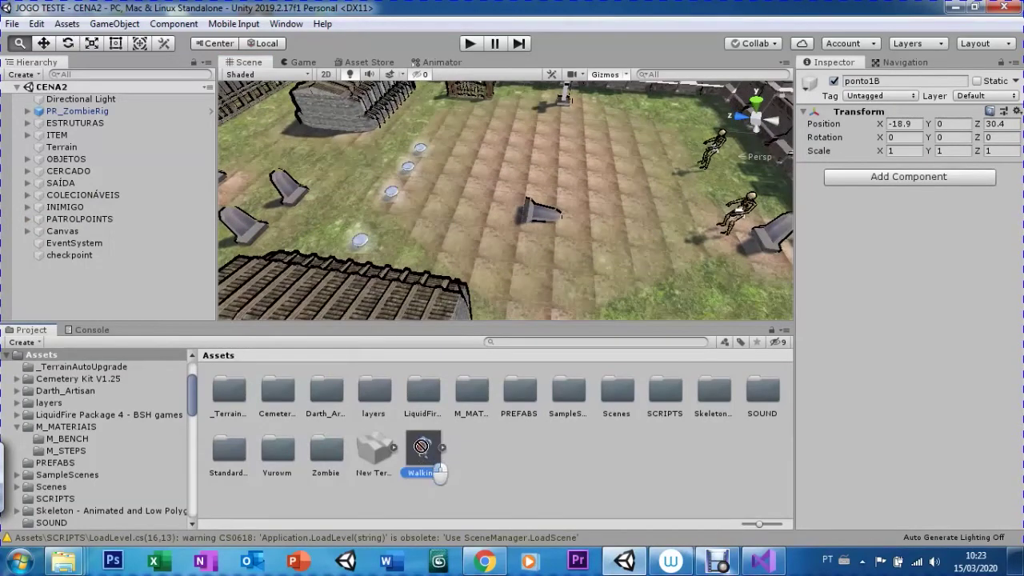
pyautogui.moveTo(464, 250); pyautogui.dragTo(468, 210)
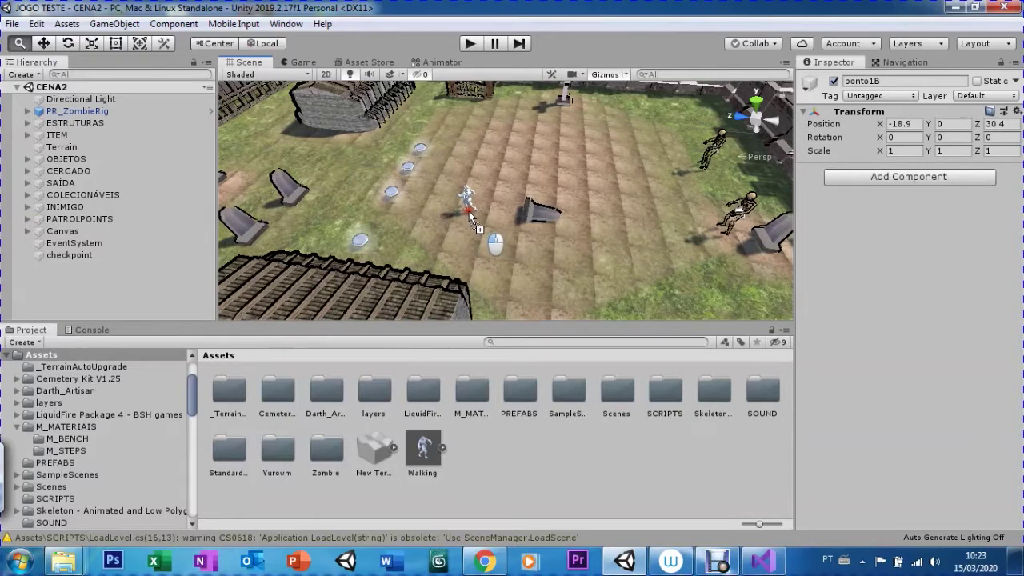
pyautogui.moveTo(469, 213); pyautogui.dragTo(467, 210)
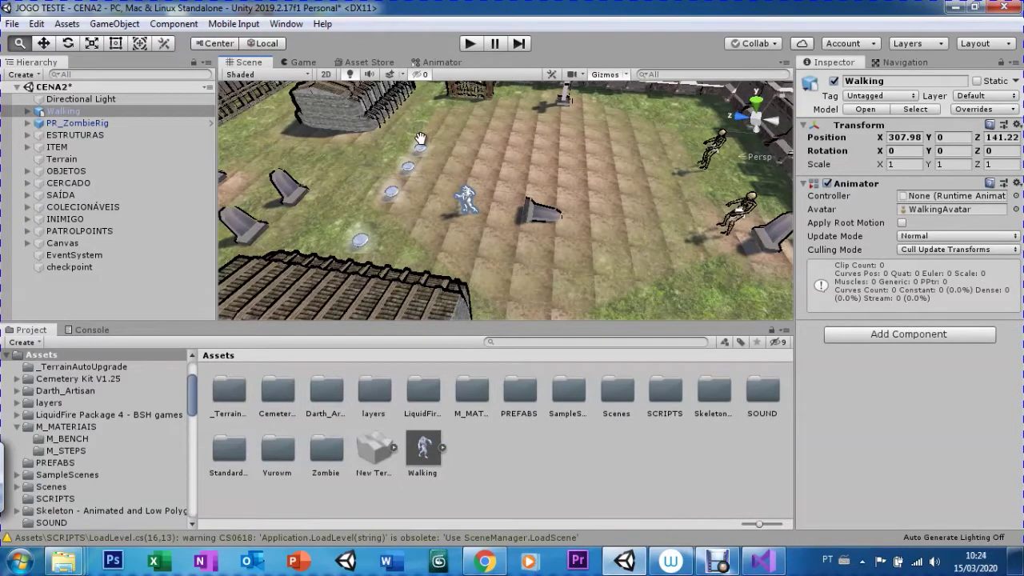
# Delete the placed Walking object and bring up the Walking model's rig import settings
pyautogui.press('Delete')
pyautogui.click(417, 449)
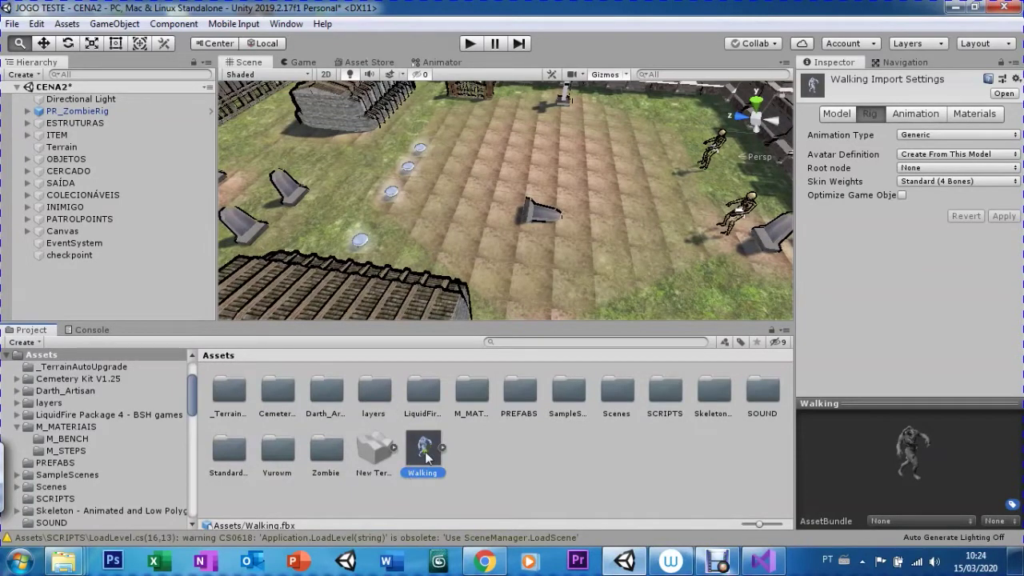
pyautogui.click(834, 114)
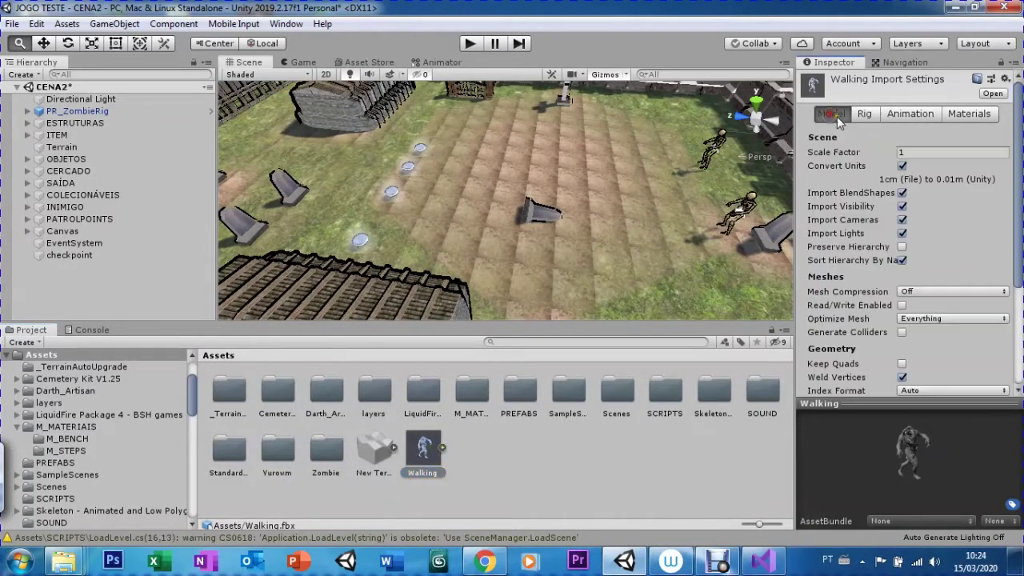
pyautogui.click(866, 117)
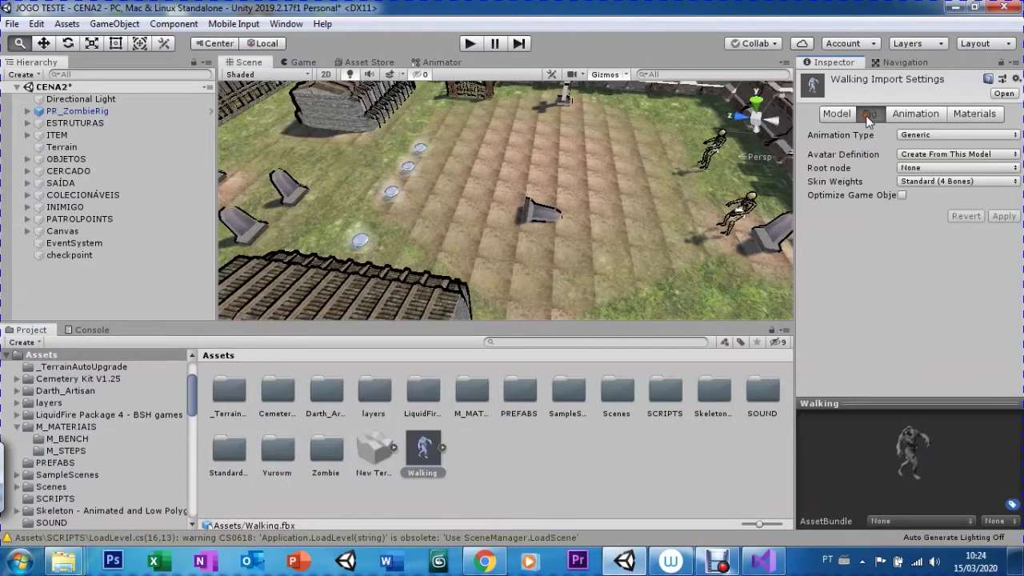
# Set the Walking rig's root node to parasiteZombie and apply the import change
pyautogui.click(912, 169)
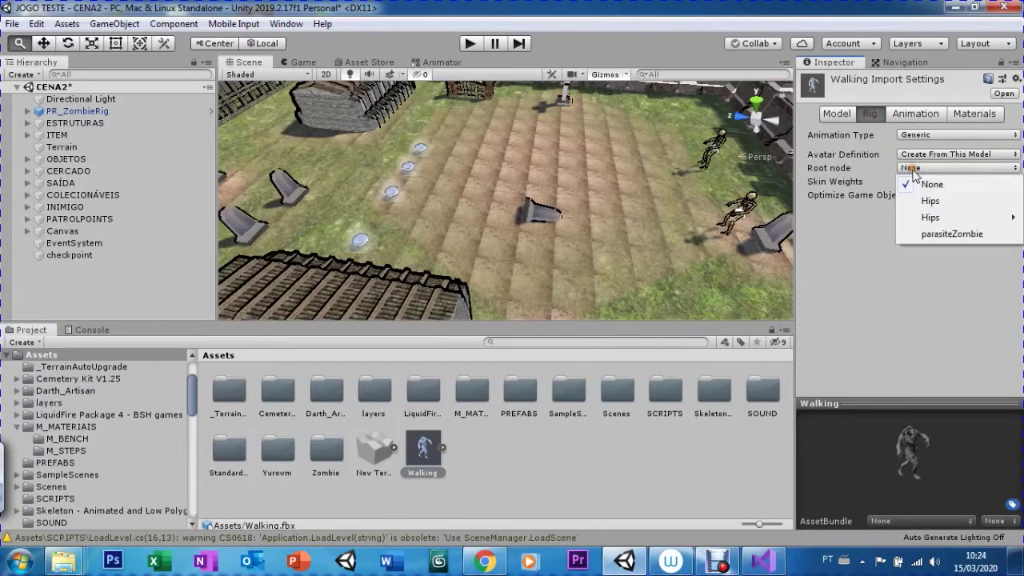
pyautogui.click(928, 232)
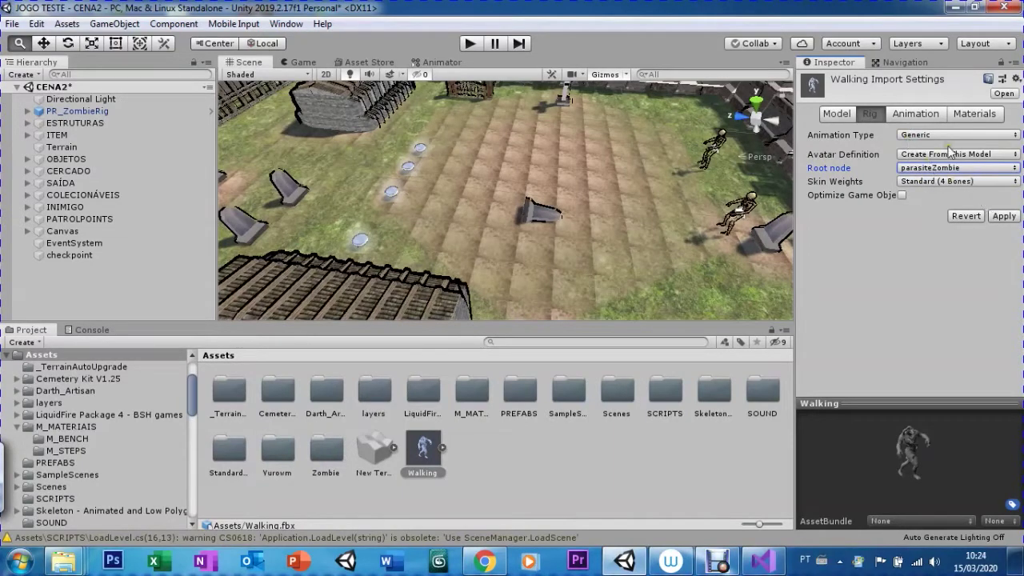
pyautogui.click(1001, 217)
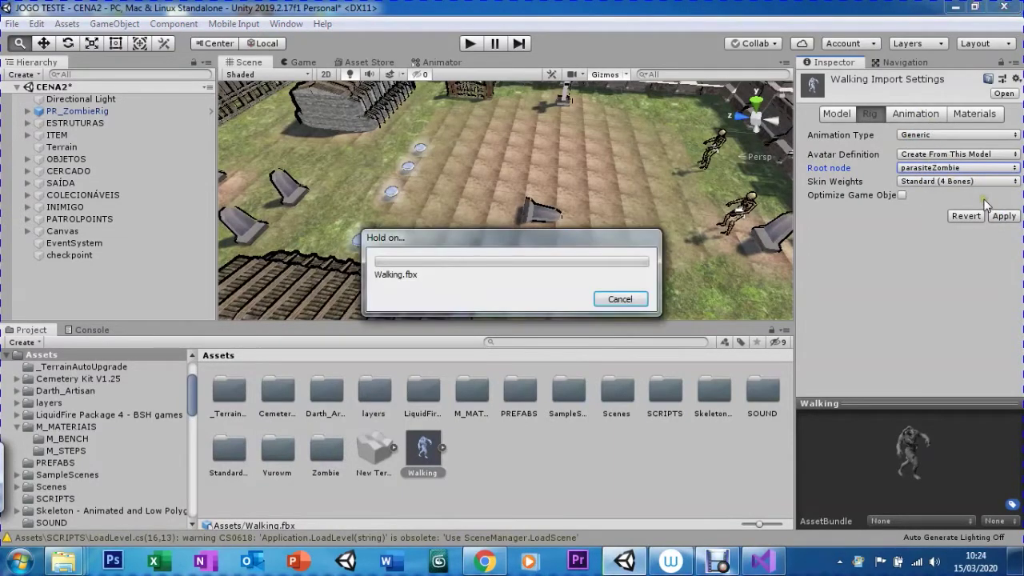
pyautogui.click(914, 114)
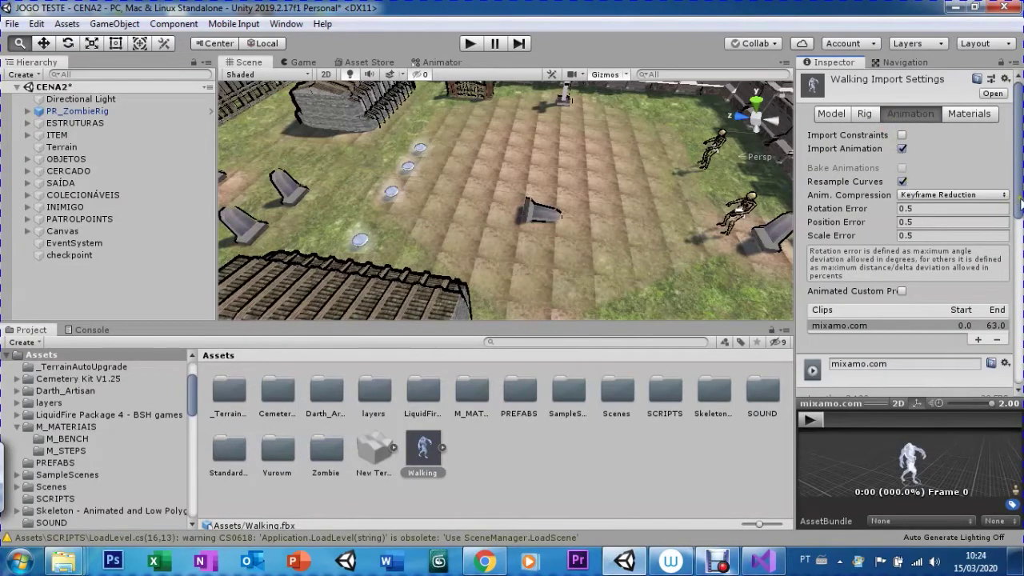
# Enable Loop Time on the mixamo.com walk clip and play its preview
pyautogui.moveTo(1021, 204); pyautogui.dragTo(1020, 284)
pyautogui.click(901, 262)
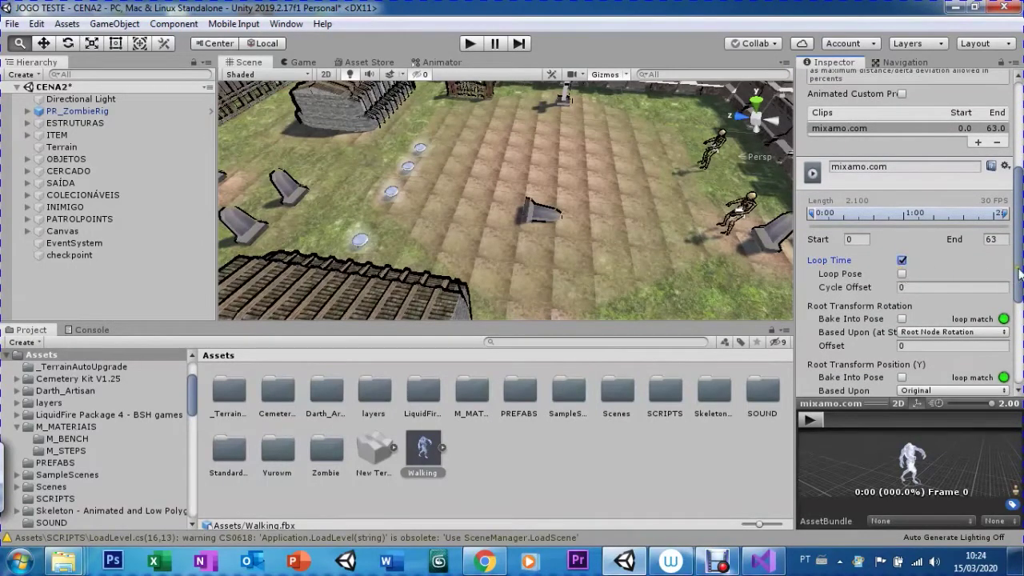
pyautogui.moveTo(1021, 273); pyautogui.dragTo(1021, 336)
pyautogui.click(808, 420)
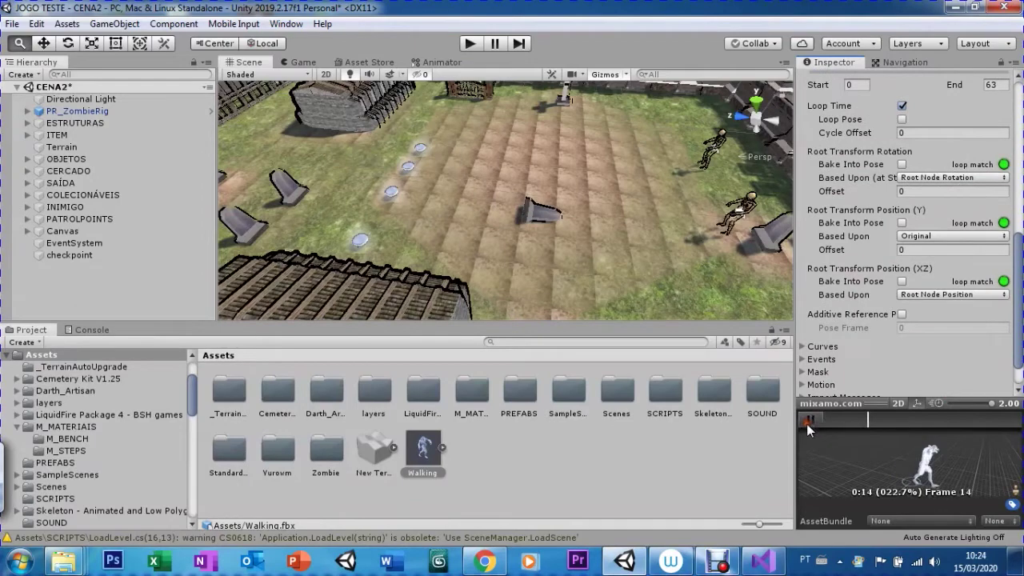
pyautogui.moveTo(1020, 317); pyautogui.dragTo(1018, 153)
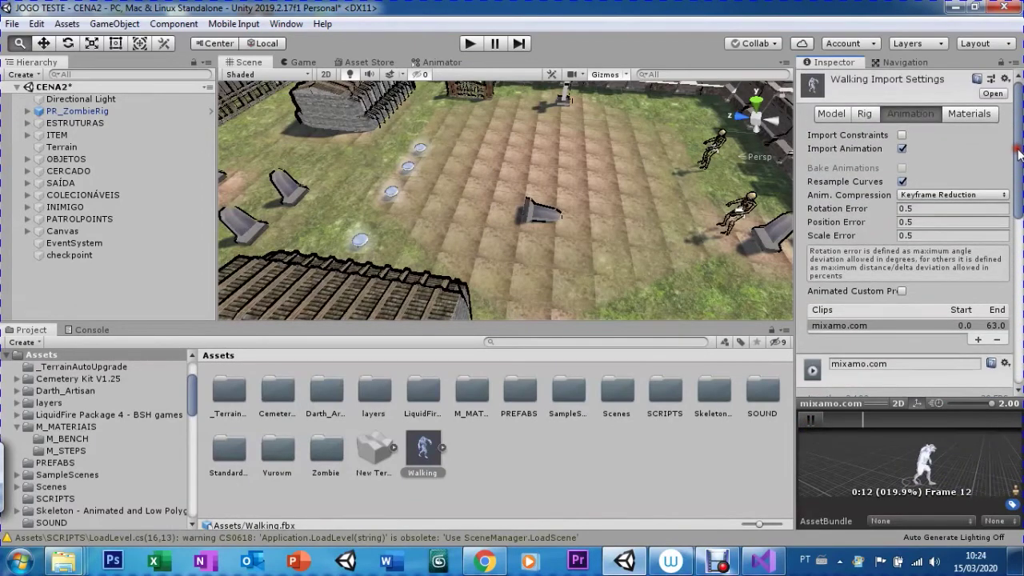
pyautogui.click(966, 117)
pyautogui.click(911, 117)
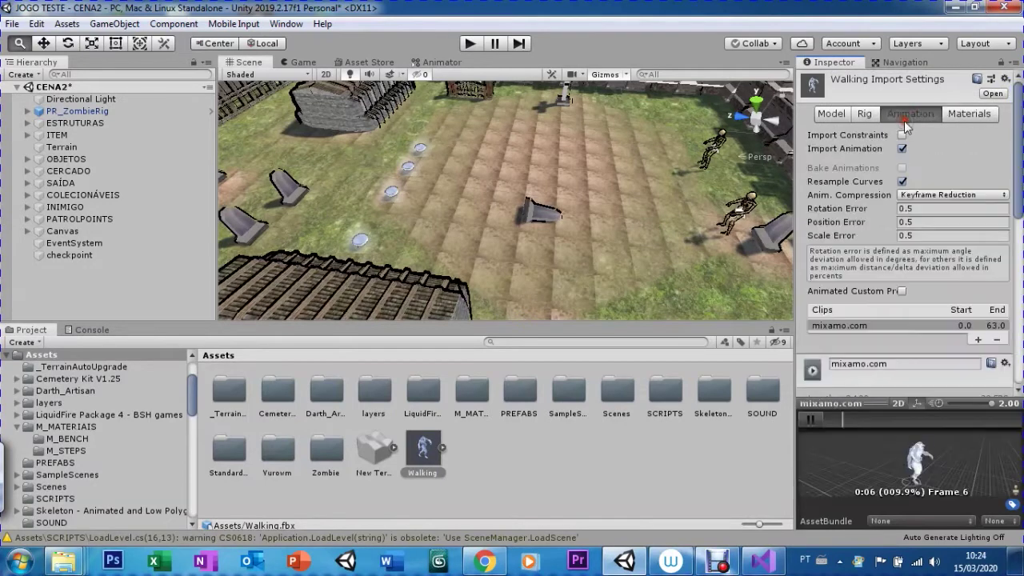
pyautogui.click(959, 117)
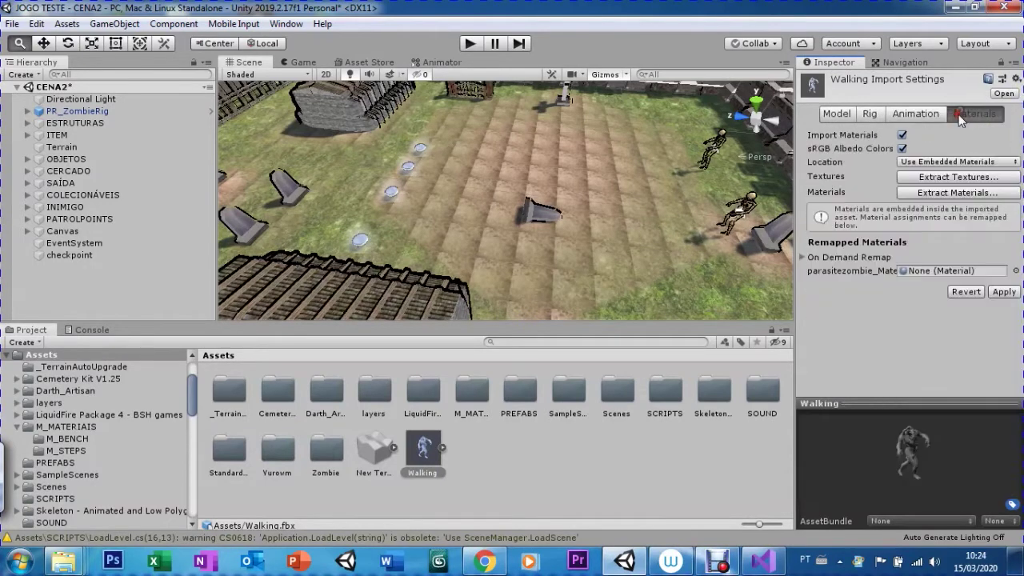
# Set material Location to Use Embedded Materials and start Extract Textures
pyautogui.click(938, 164)
pyautogui.click(928, 178)
pyautogui.click(935, 164)
pyautogui.click(937, 195)
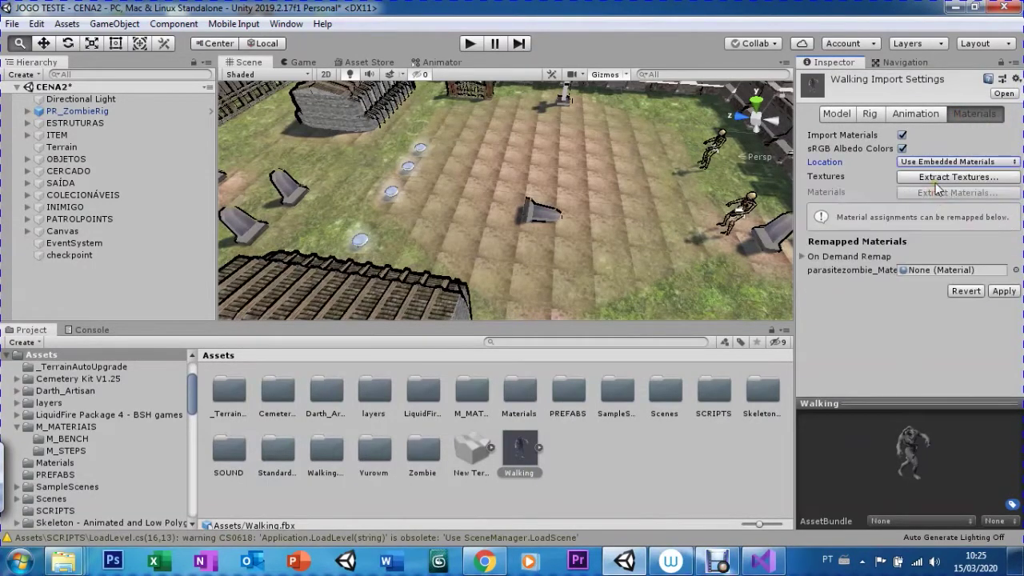
pyautogui.click(937, 178)
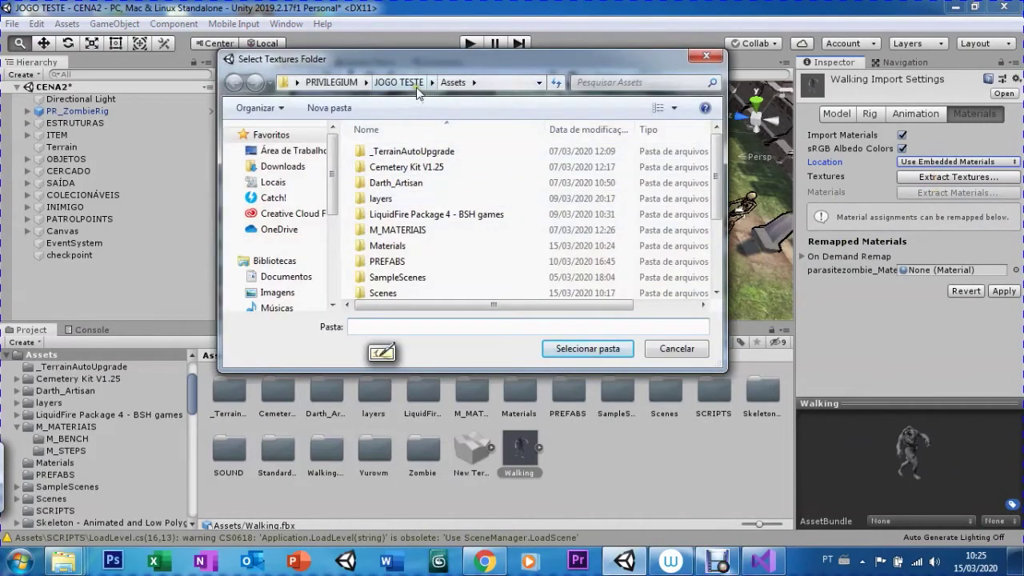
# Create a 'texturas' folder in Assets and choose it as the texture extraction destination
pyautogui.click(329, 107)
pyautogui.write('texturas')
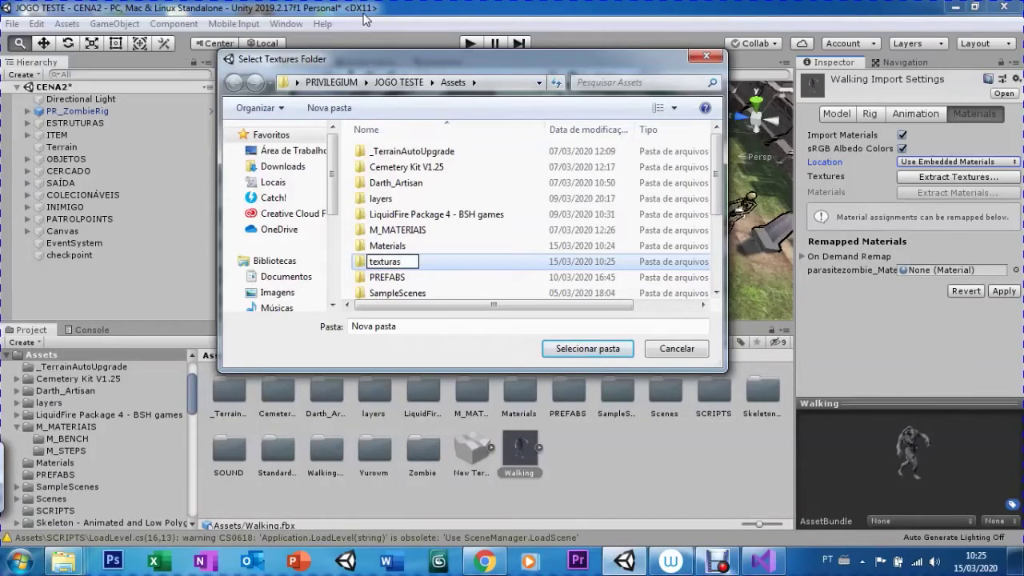
pyautogui.press('Return')
pyautogui.press('Return')
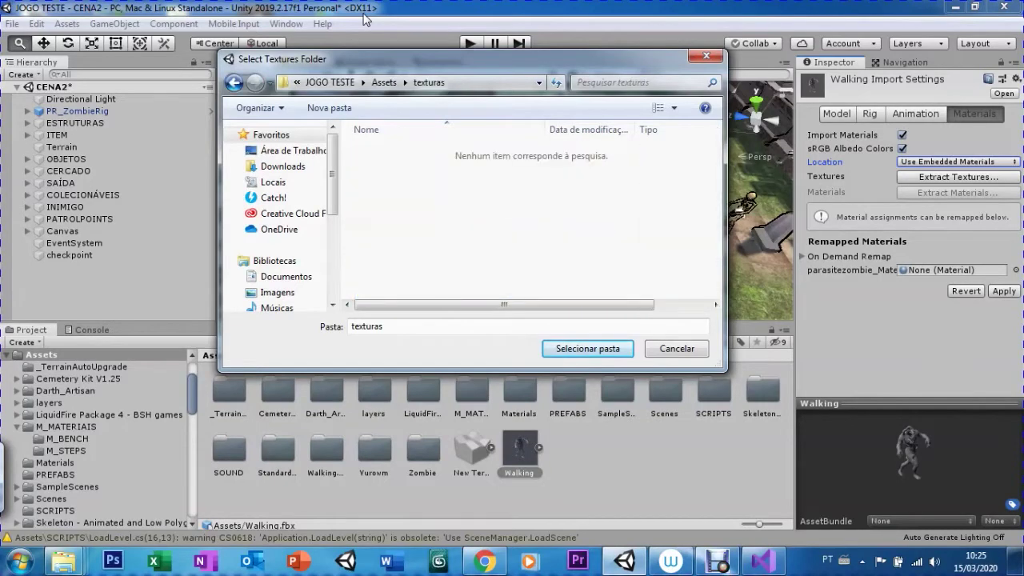
pyautogui.click(577, 352)
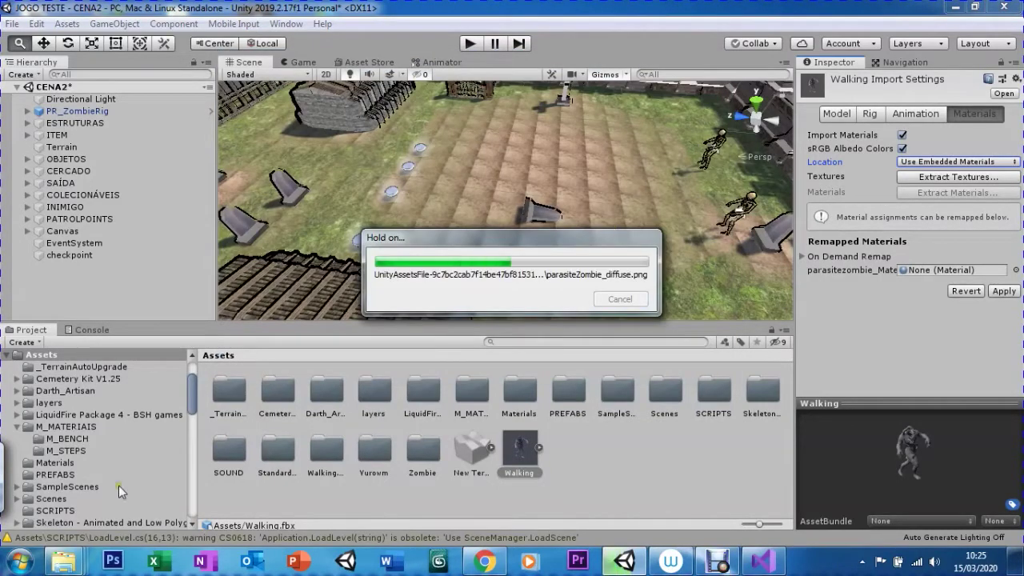
pyautogui.moveTo(63, 563)
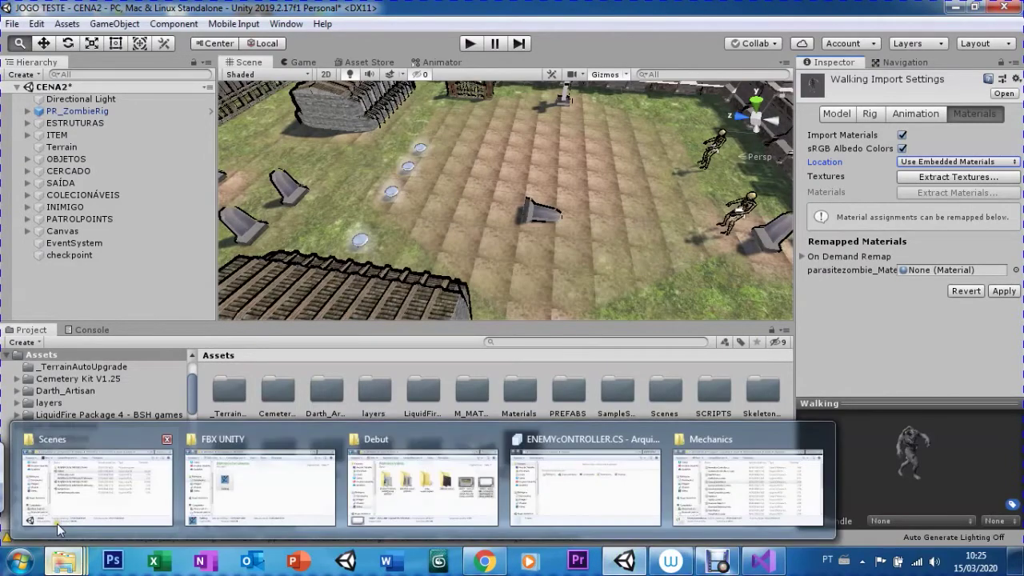
pyautogui.click(56, 523)
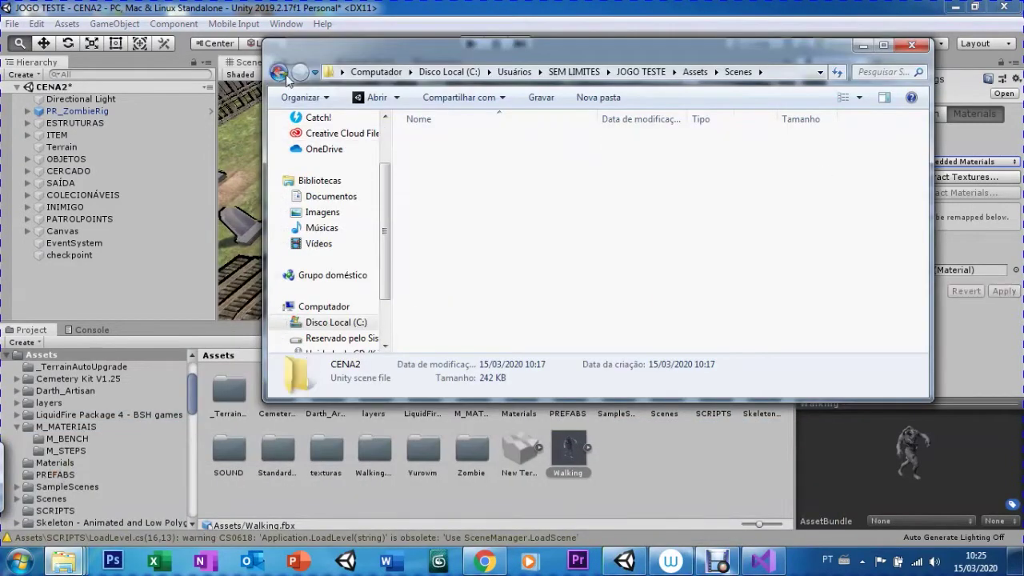
pyautogui.click(278, 72)
pyautogui.click(436, 316)
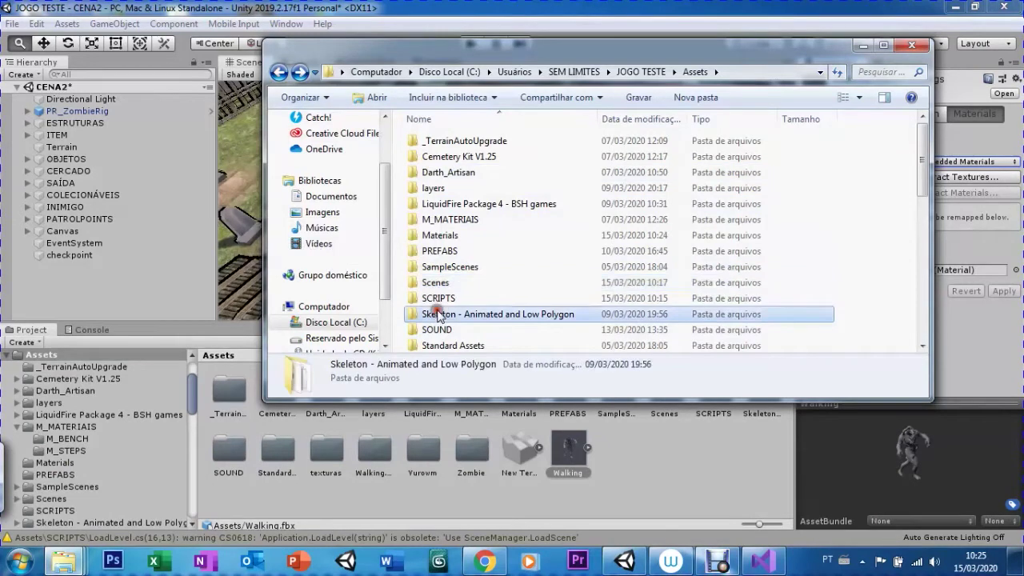
pyautogui.press('t')
pyautogui.press('Return')
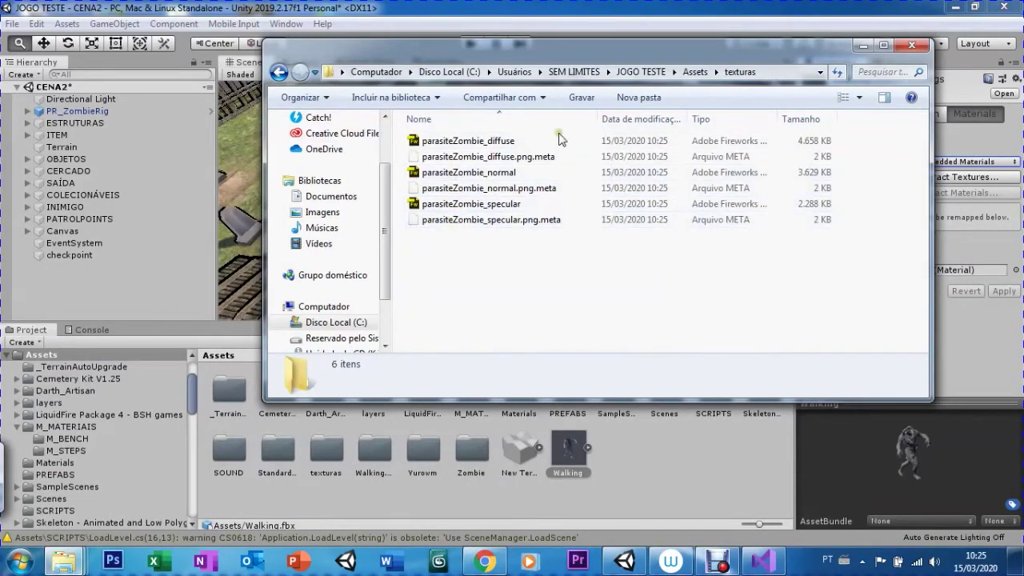
pyautogui.moveTo(631, 62)
pyautogui.mouseDown()
pyautogui.moveTo(326, 120)
pyautogui.moveTo(338, 118)
pyautogui.mouseUp()
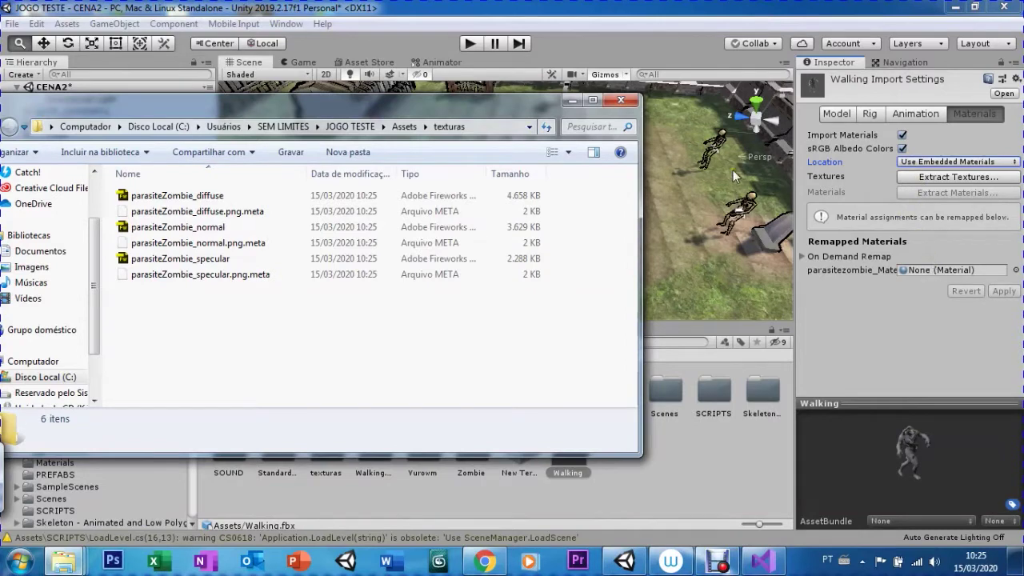
pyautogui.moveTo(377, 109)
pyautogui.mouseDown()
pyautogui.moveTo(466, 104)
pyautogui.moveTo(506, 86)
pyautogui.mouseUp()
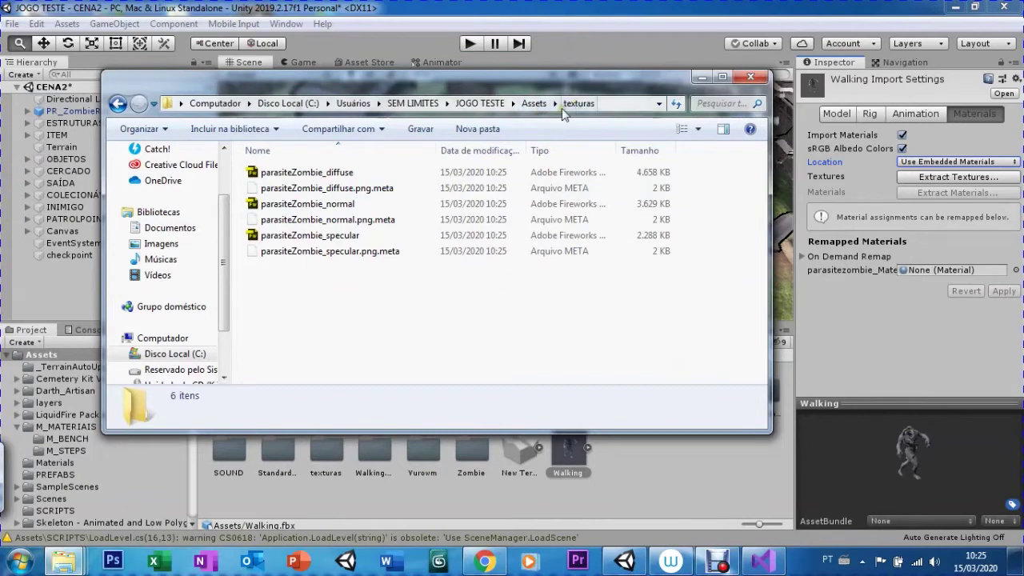
pyautogui.click(533, 104)
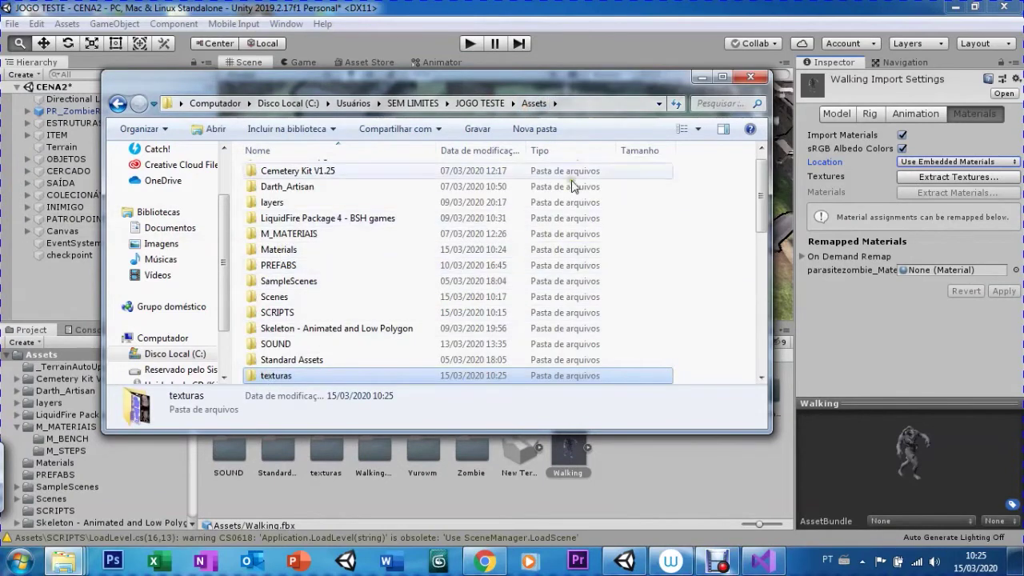
pyautogui.click(707, 83)
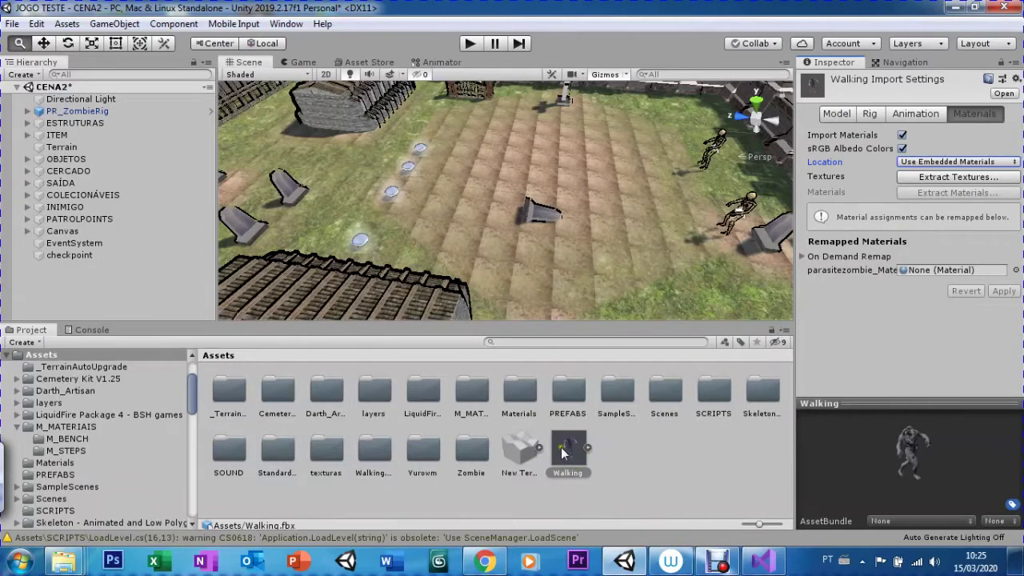
# Drag the textured Walking zombie into the Hierarchy and zoom in on it among the graves
pyautogui.moveTo(566, 452); pyautogui.dragTo(599, 242)
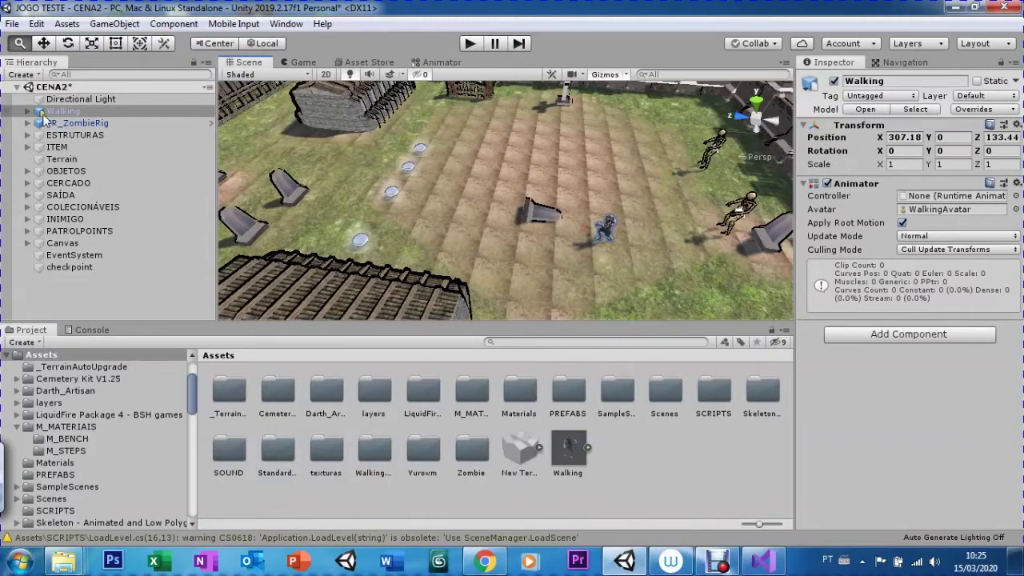
pyautogui.doubleClick(56, 111)
pyautogui.scroll(3, 407, 229)
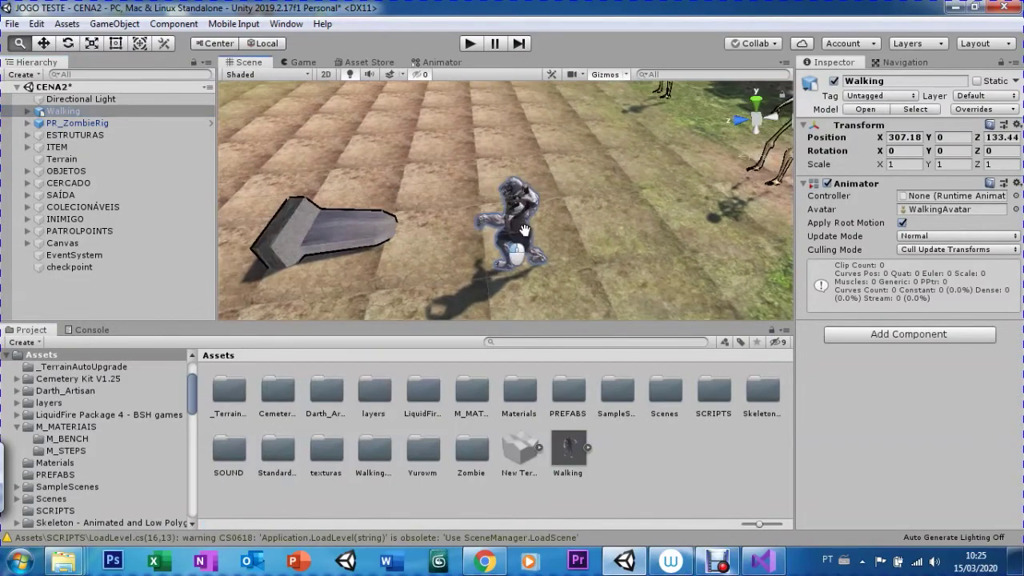
pyautogui.scroll(1, 524, 230)
pyautogui.scroll(2, 487, 212)
pyautogui.scroll(1, 479, 239)
pyautogui.scroll(1, 492, 250)
pyautogui.moveTo(492, 251)
pyautogui.mouseDown(button='middle')
pyautogui.moveTo(633, 224)
pyautogui.moveTo(566, 220)
pyautogui.mouseUp(button='middle')
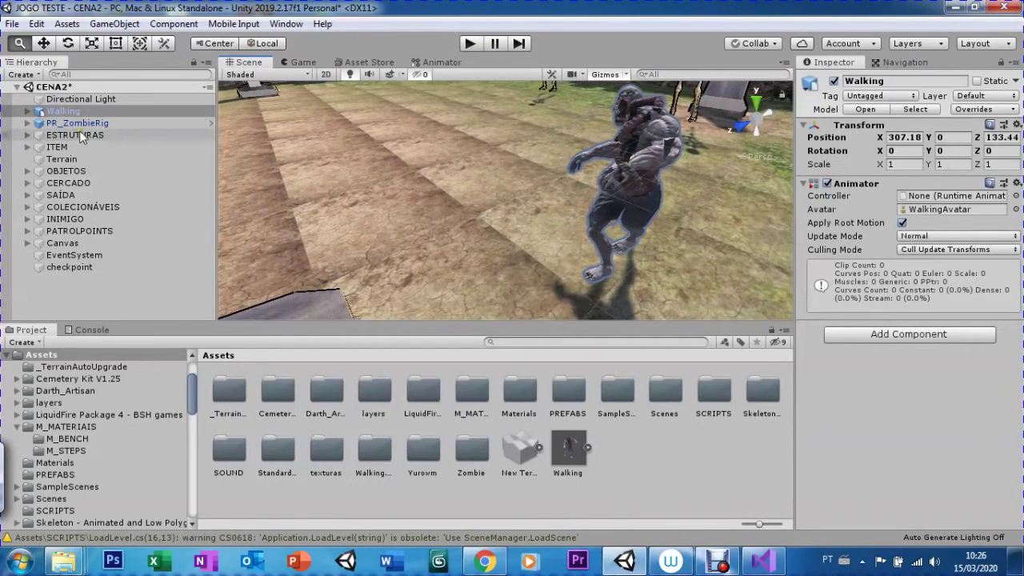
pyautogui.click(564, 453)
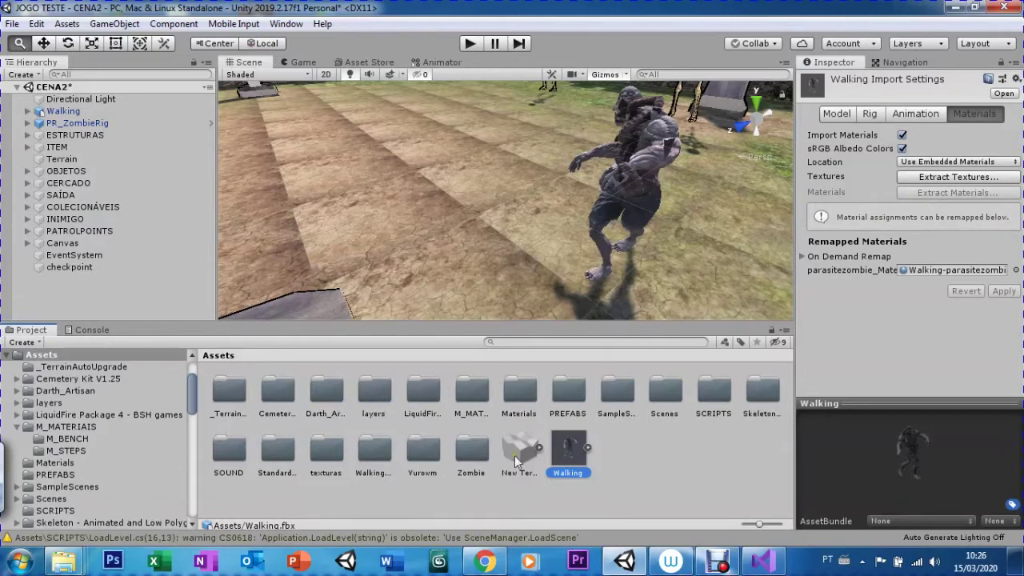
pyautogui.click(317, 465)
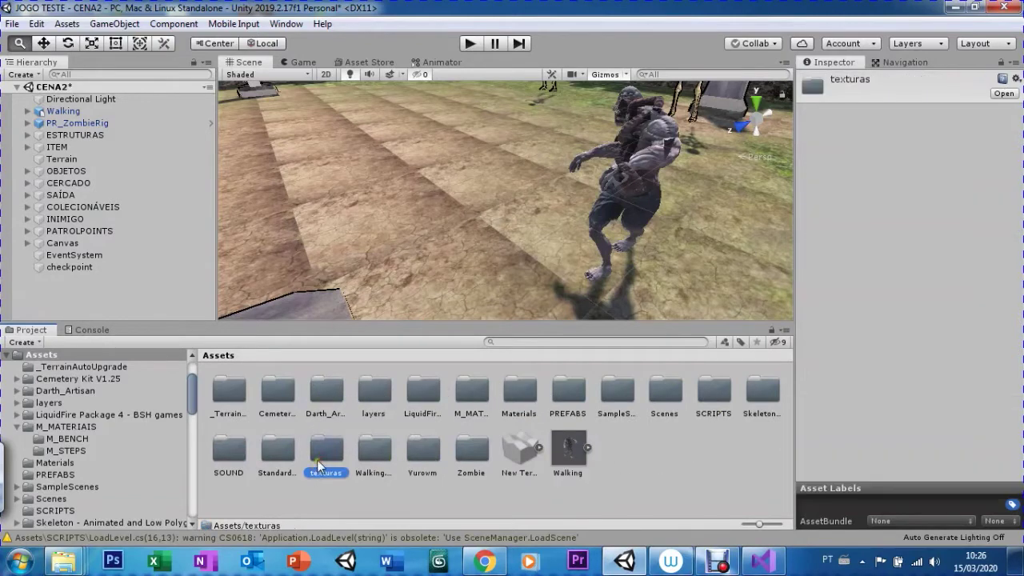
pyautogui.scroll(-3, 510, 250)
pyautogui.scroll(-3, 506, 244)
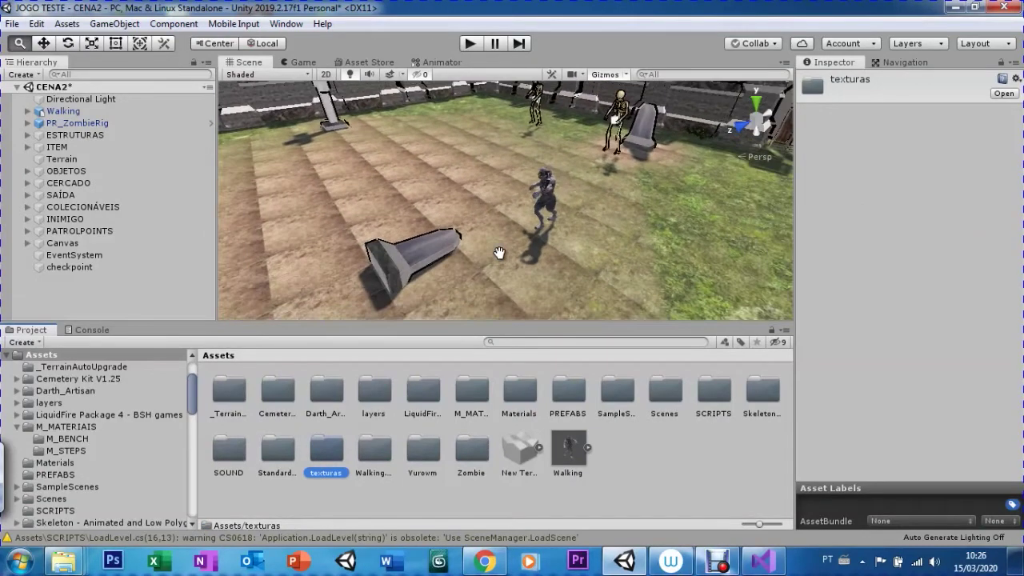
pyautogui.scroll(-2, 501, 240)
pyautogui.moveTo(499, 240)
pyautogui.mouseDown()
pyautogui.moveTo(462, 256)
pyautogui.moveTo(546, 232)
pyautogui.mouseUp()
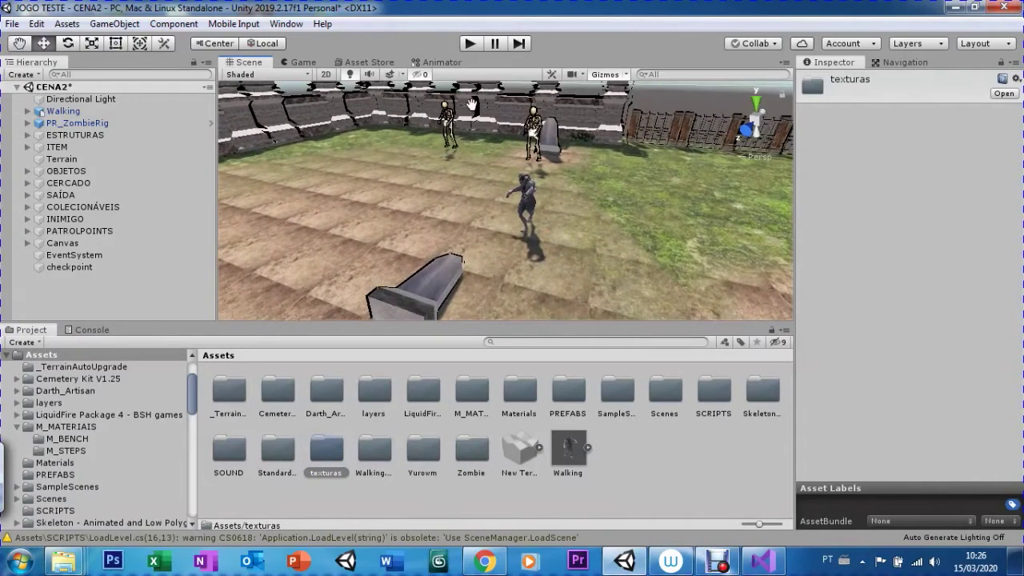
pyautogui.click(525, 193)
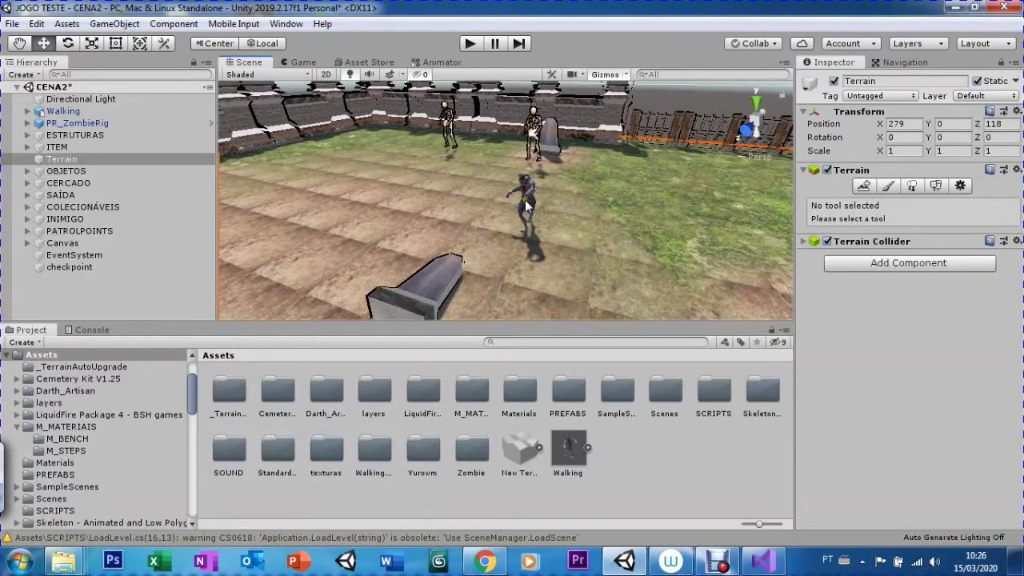
pyautogui.click(528, 191)
pyautogui.press('r')
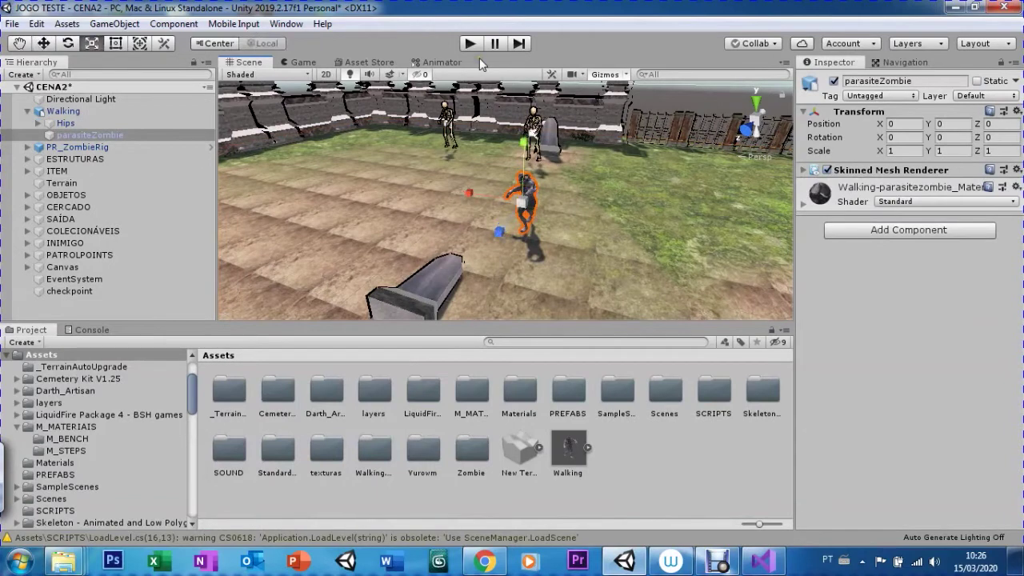
pyautogui.hotkey('ctrl', 'z')
pyautogui.click(28, 112)
# Scale the Walking zombie up to about 1.93 and reframe it
pyautogui.doubleClick(62, 112)
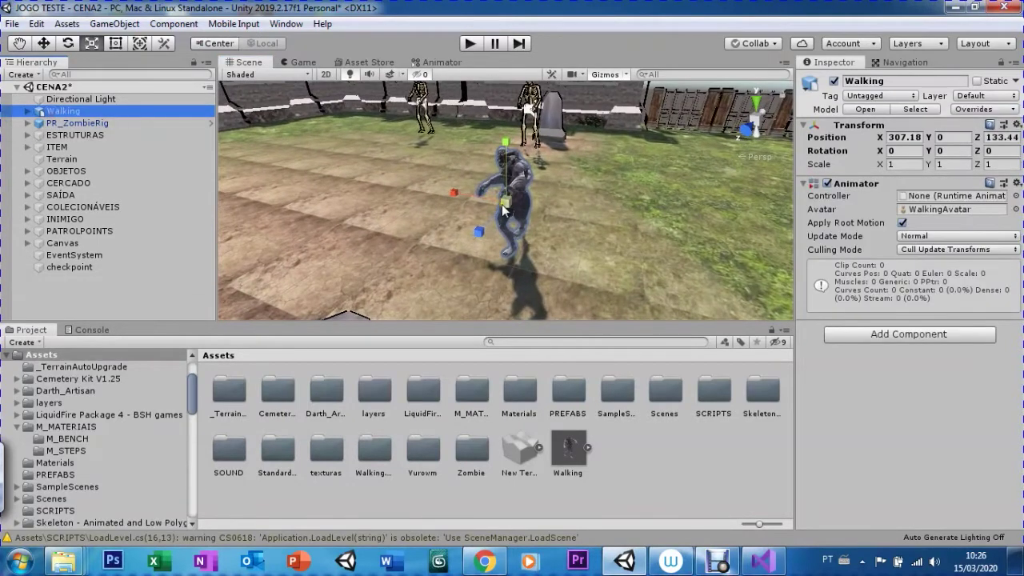
pyautogui.moveTo(501, 205); pyautogui.dragTo(533, 206)
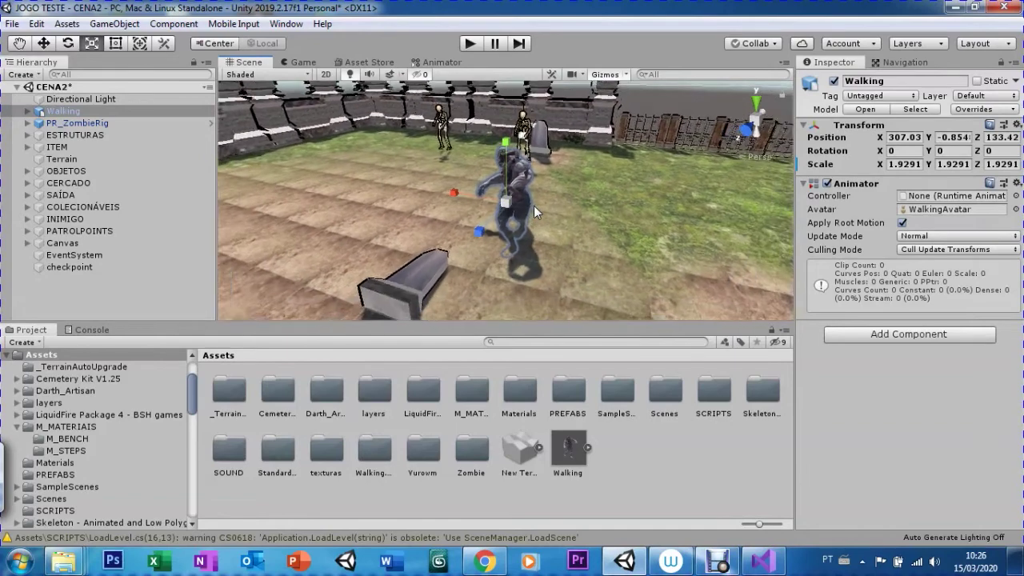
pyautogui.press('f')
# Lower the zombie to Position Y -0.01 so its feet touch the ground, then save
pyautogui.press('w')
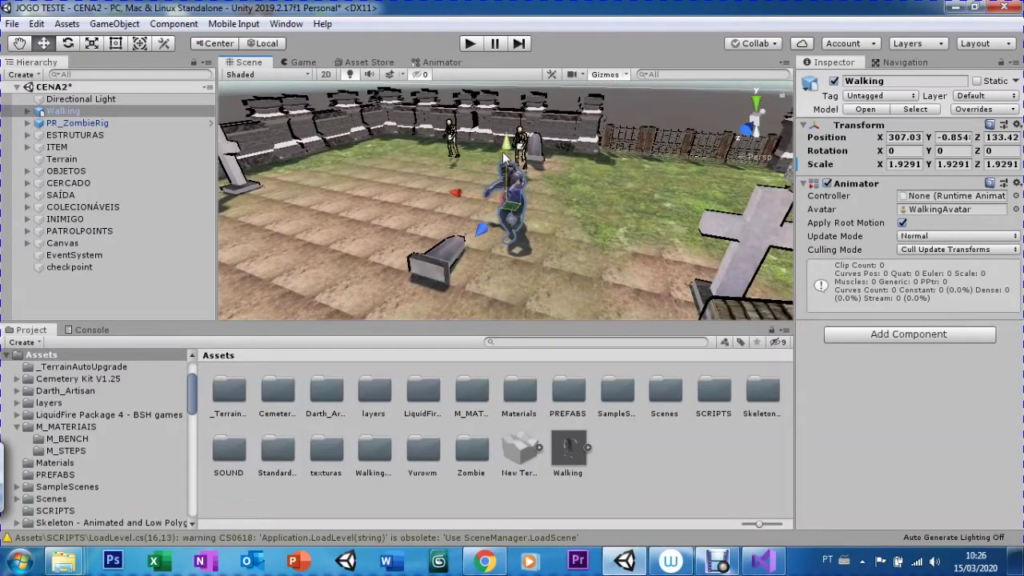
pyautogui.moveTo(506, 148); pyautogui.dragTo(500, 124)
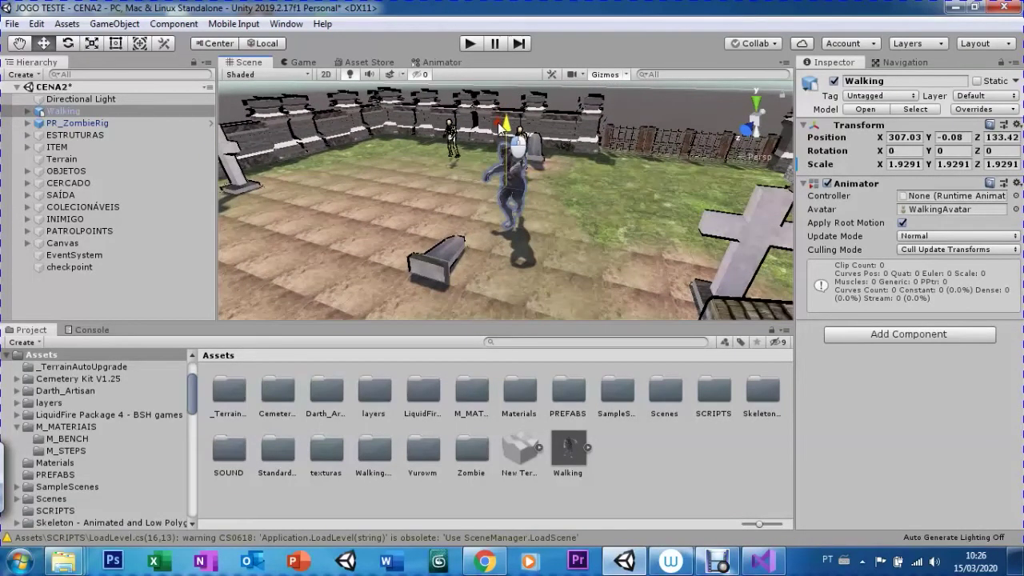
pyautogui.moveTo(500, 124); pyautogui.dragTo(516, 163)
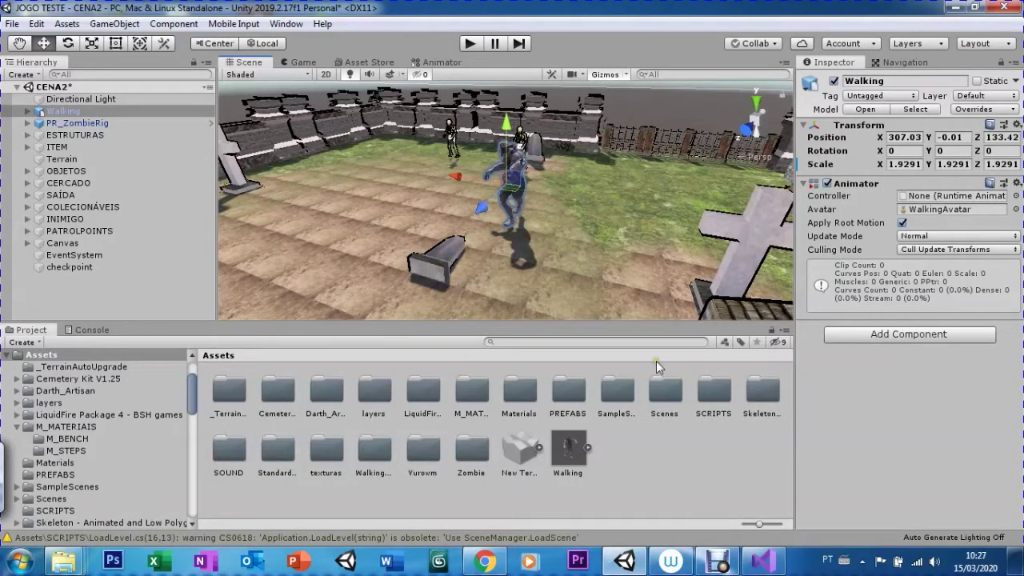
pyautogui.hotkey('ctrl', 's')
# Create an empty GameObject, rename it MANAGER, and frame it in the Scene view
pyautogui.click(111, 291)
pyautogui.rightClick(111, 291)
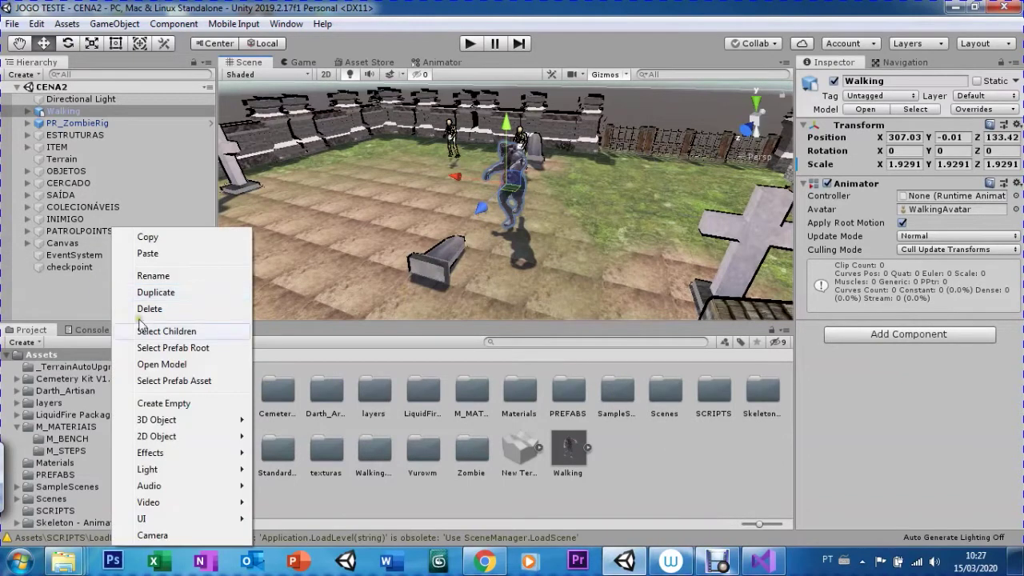
pyautogui.click(145, 405)
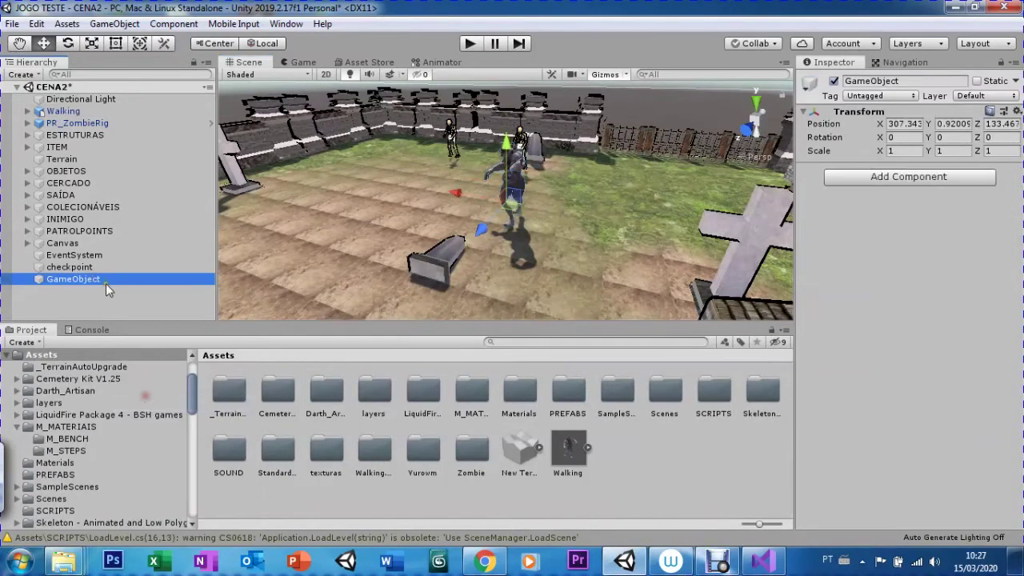
pyautogui.click(81, 282)
pyautogui.write('manage')
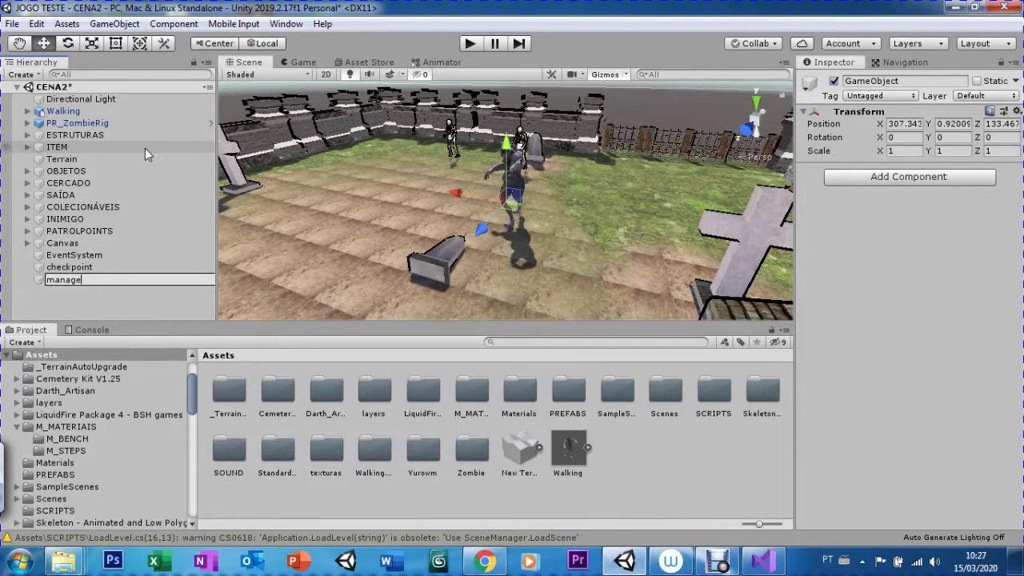
pyautogui.press('BackSpace')
pyautogui.press('BackSpace')
pyautogui.press('BackSpace')
pyautogui.press('BackSpace')
pyautogui.write('MANAGER')
pyautogui.press('Return')
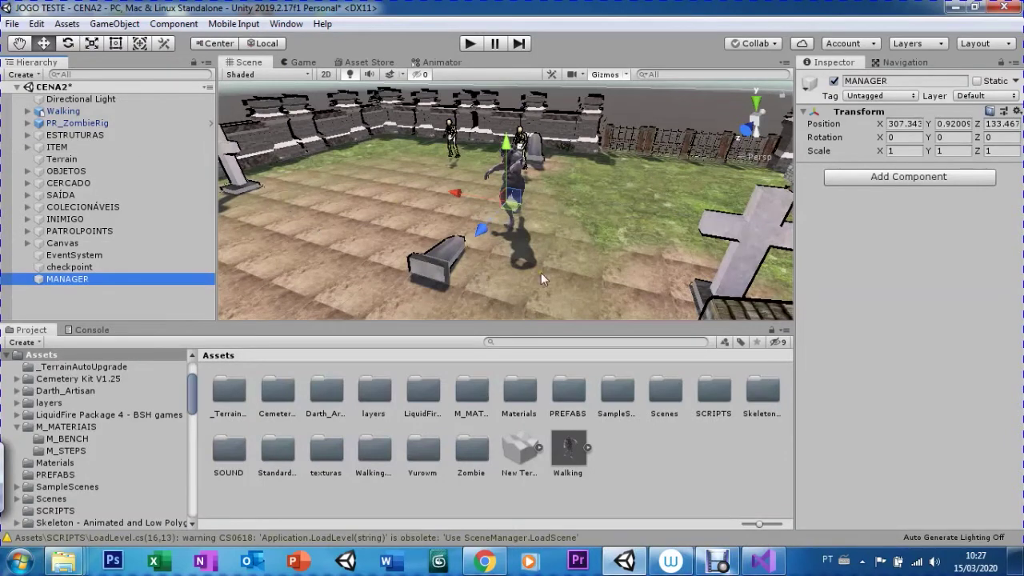
pyautogui.doubleClick(48, 281)
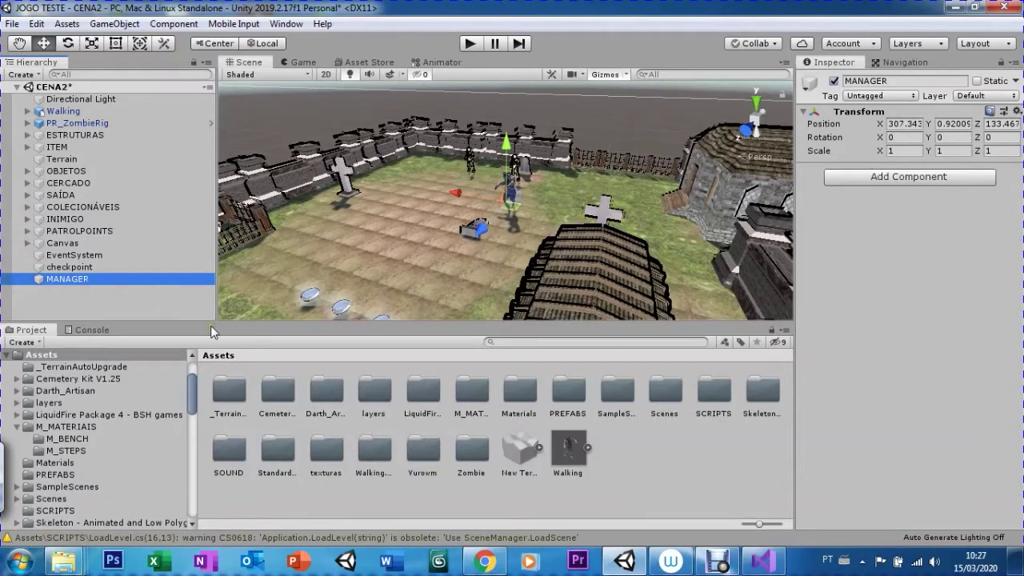
pyautogui.doubleClick(710, 392)
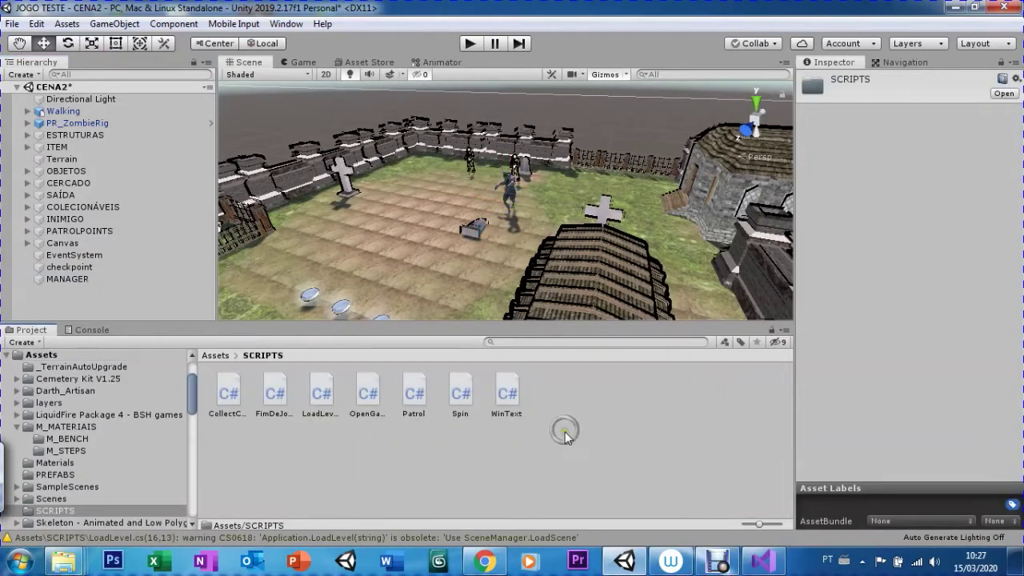
# Add a new C# script in Assets/SCRIPTS named PlayerManager
pyautogui.rightClick(564, 410)
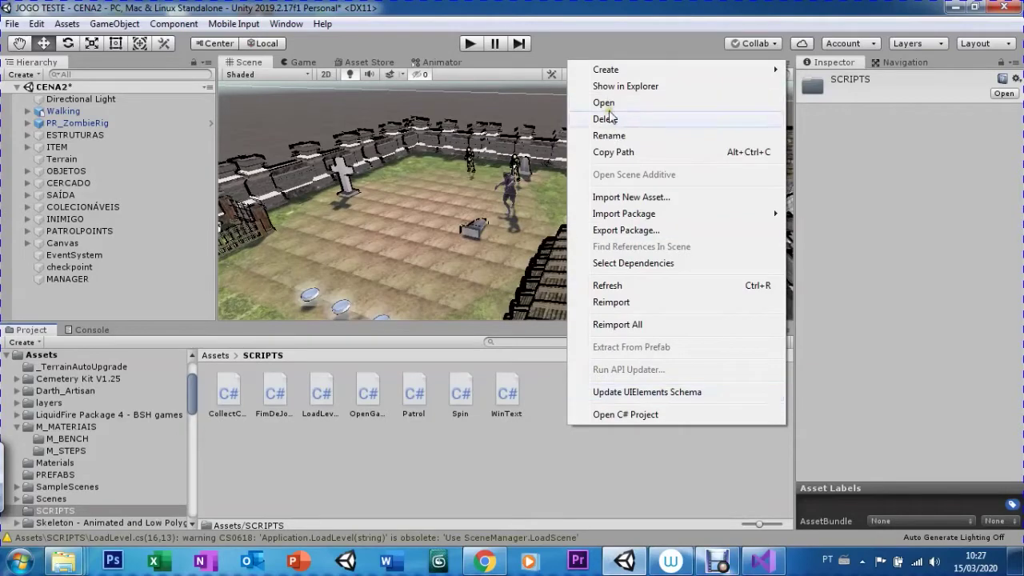
pyautogui.moveTo(606, 69)
pyautogui.click(430, 41)
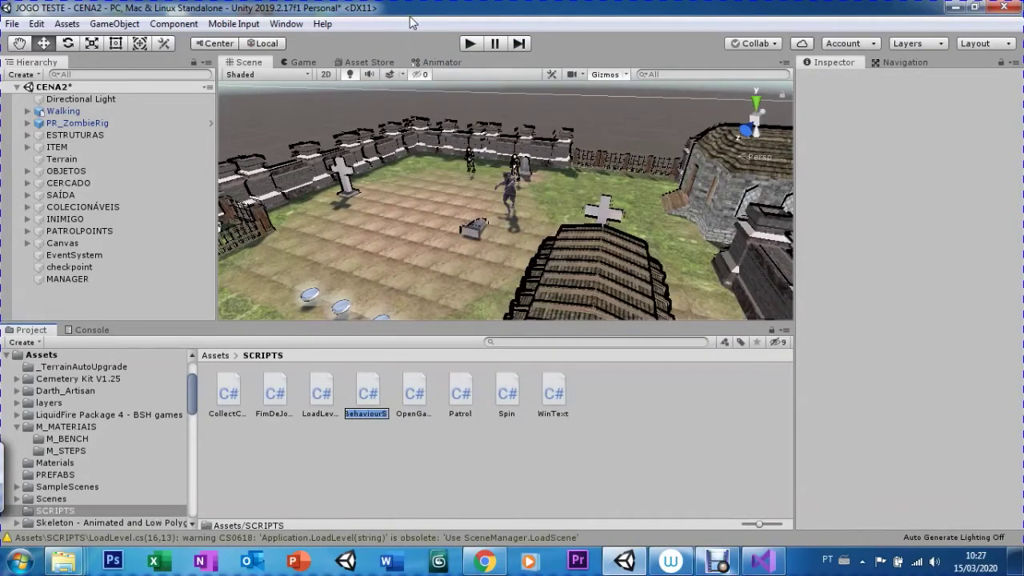
pyautogui.write('p')
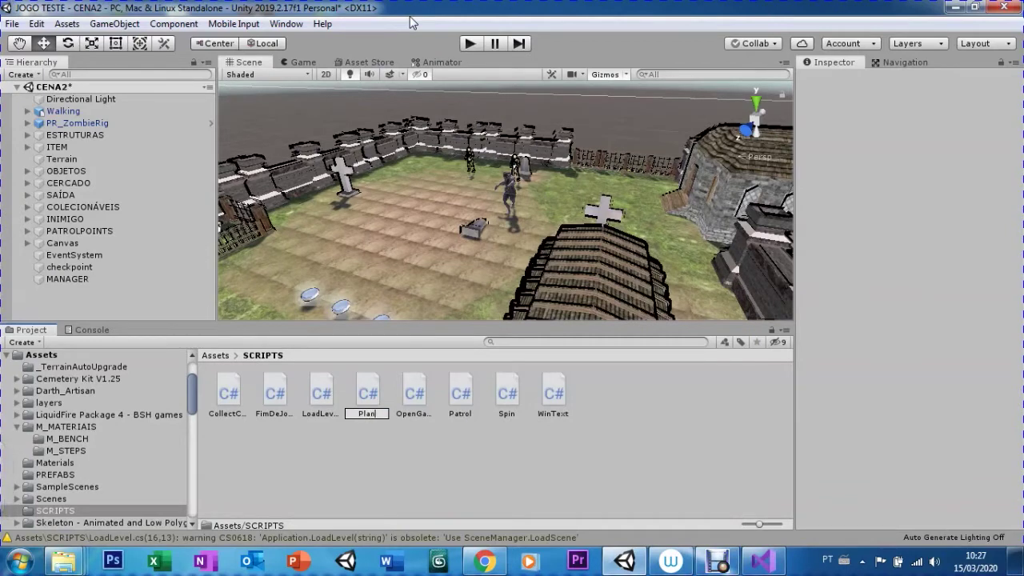
pyautogui.write('ye')
pyautogui.write('Manager')
pyautogui.press('Return')
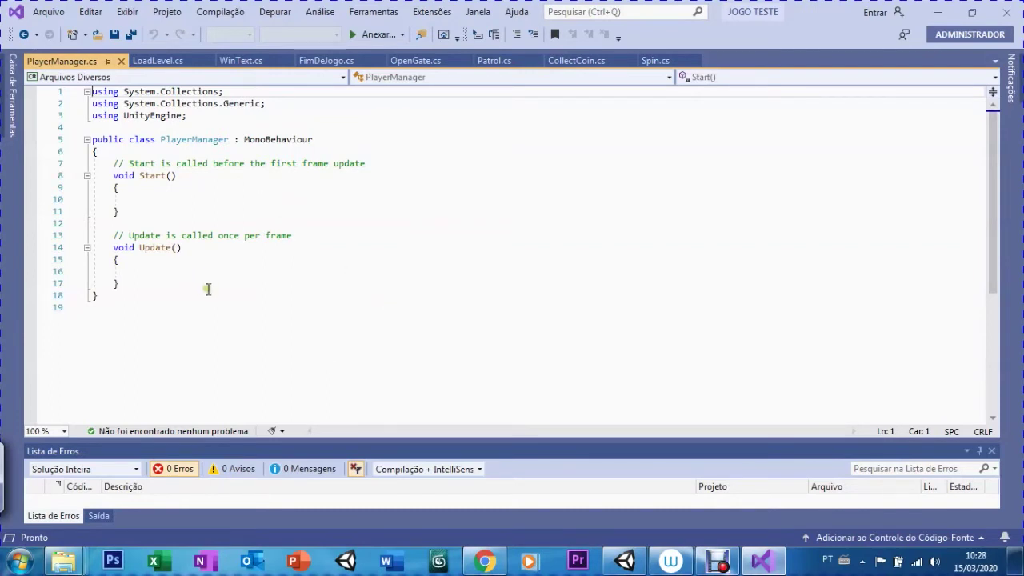
# Replace the Start/Update template with '#region Sngleton' and begin the public static PlayerManager declaration
pyautogui.moveTo(201, 306); pyautogui.dragTo(107, 151)
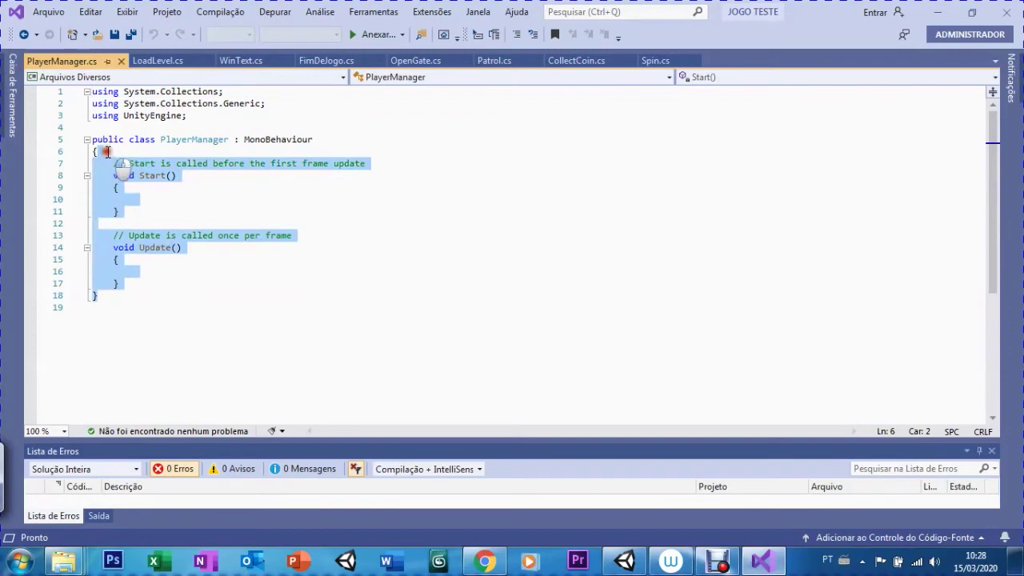
pyautogui.press('Delete')
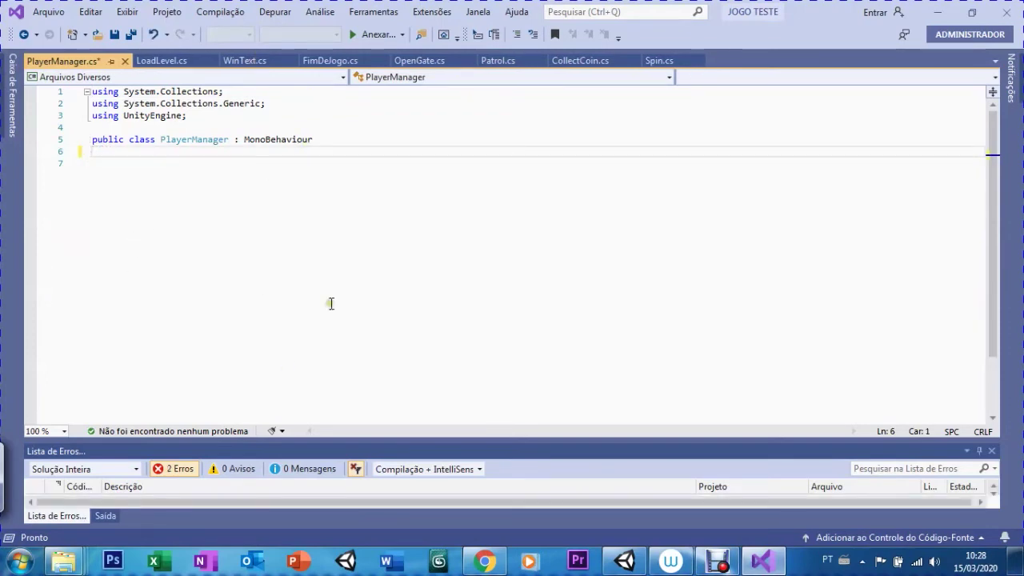
pyautogui.click(310, 139)
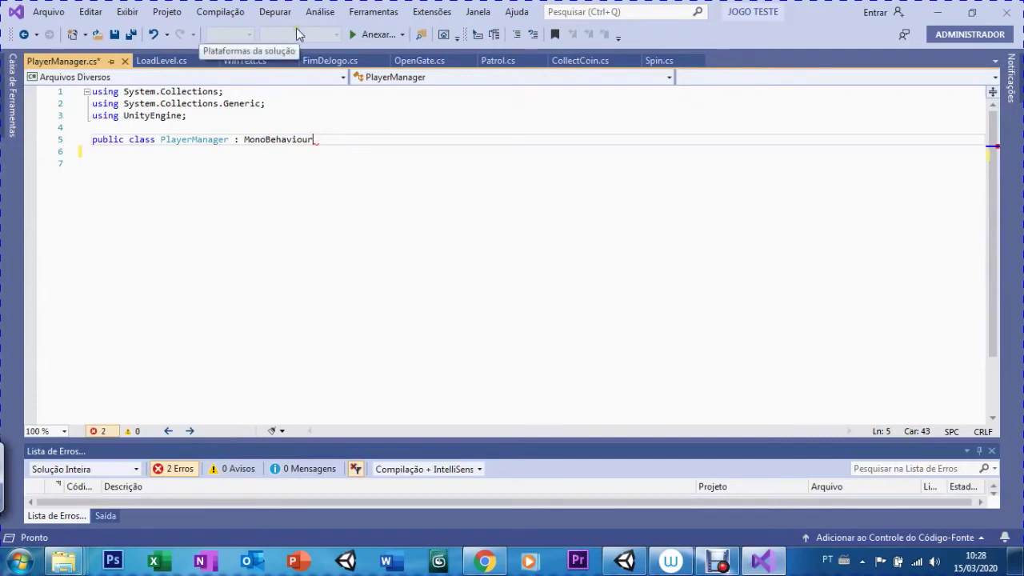
pyautogui.press('Return')
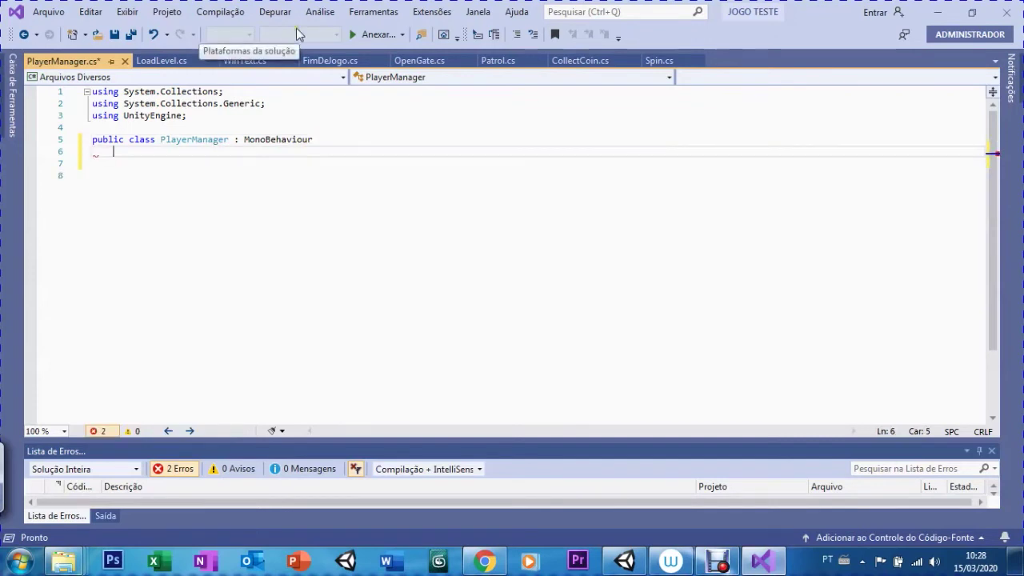
pyautogui.write('#')
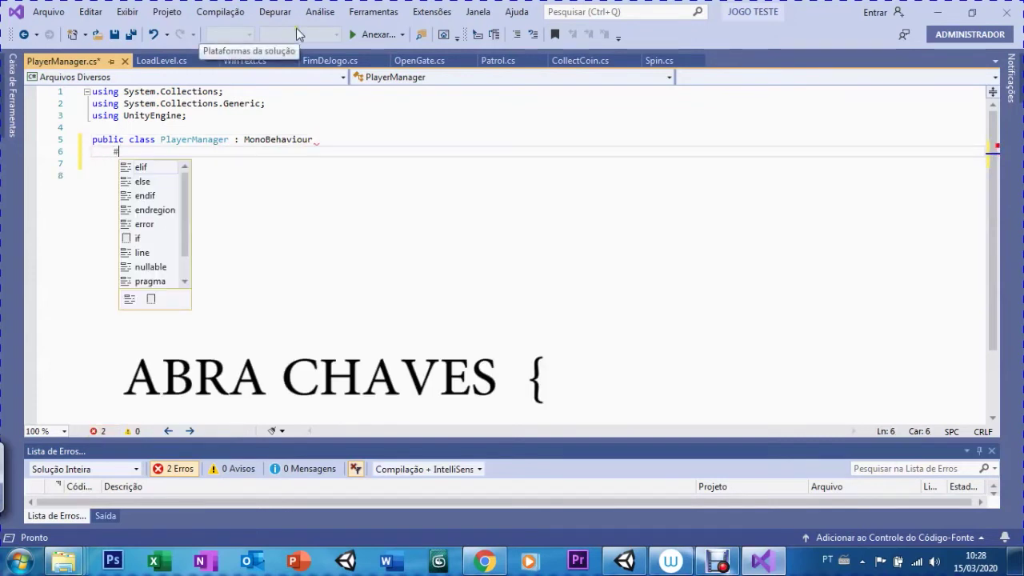
pyautogui.write('regio')
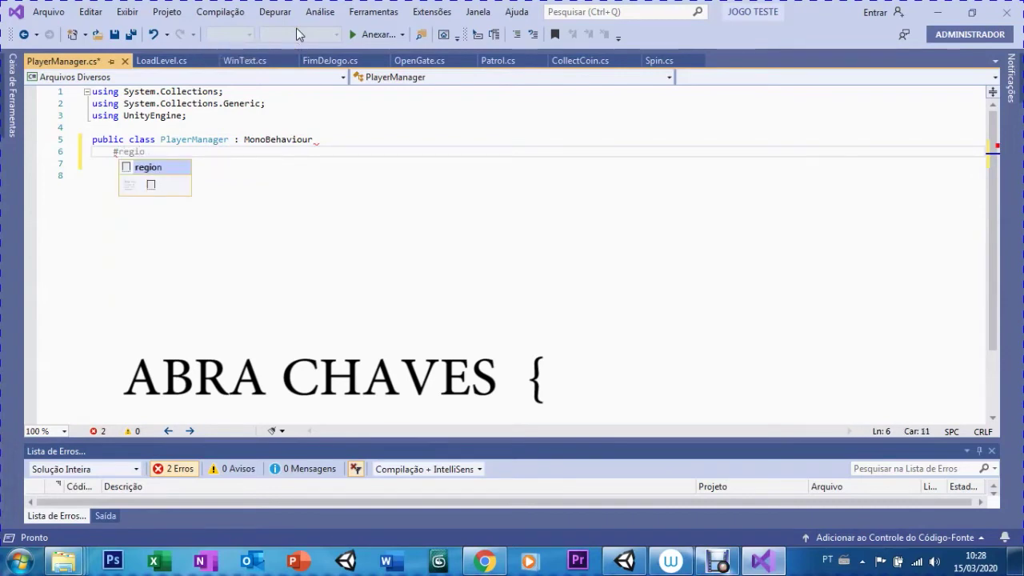
pyautogui.write('n Sn')
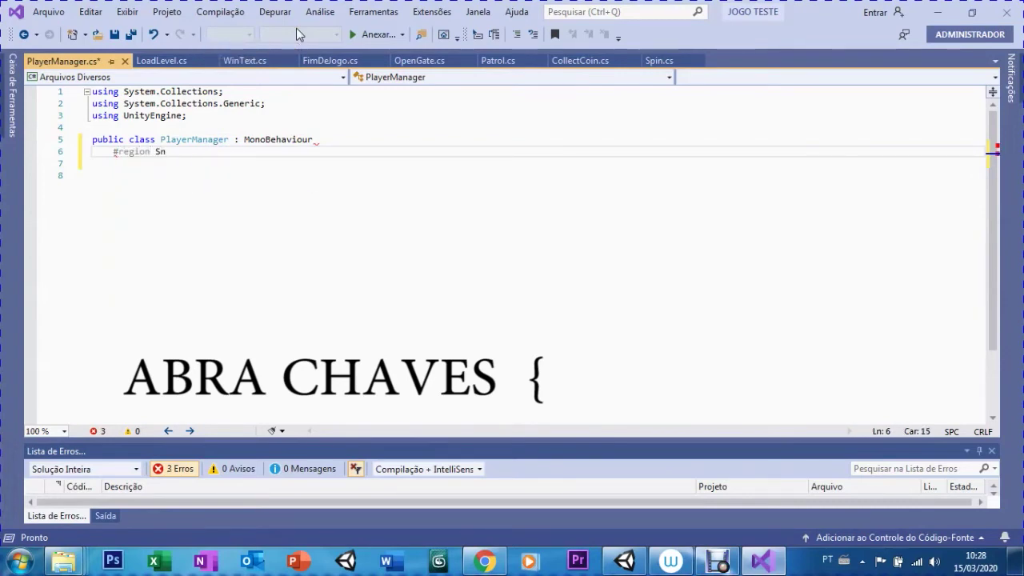
pyautogui.write('gleton')
pyautogui.press('Return')
pyautogui.write('public ')
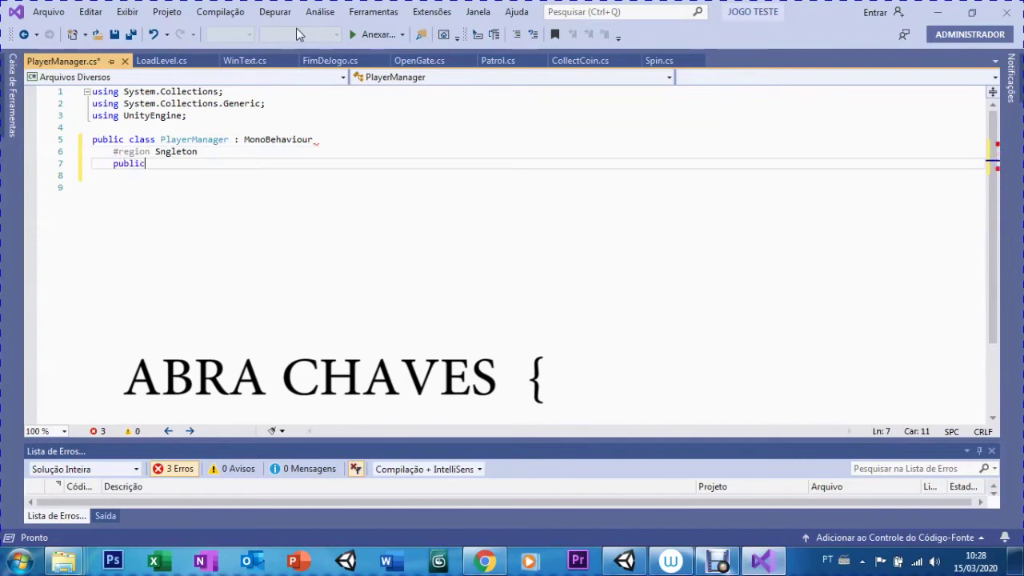
pyautogui.write('static')
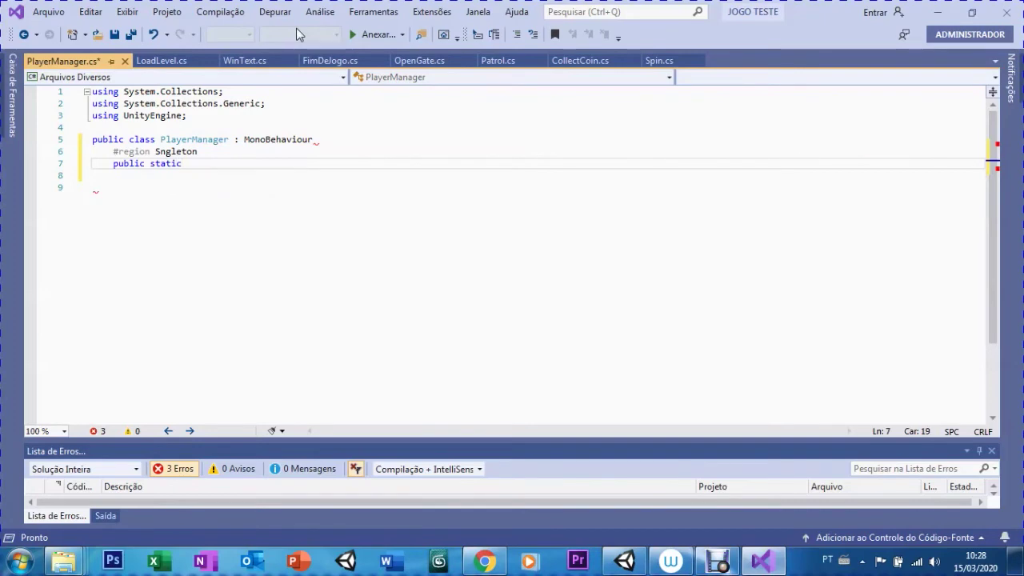
pyautogui.write(' PlayerManager instance;')
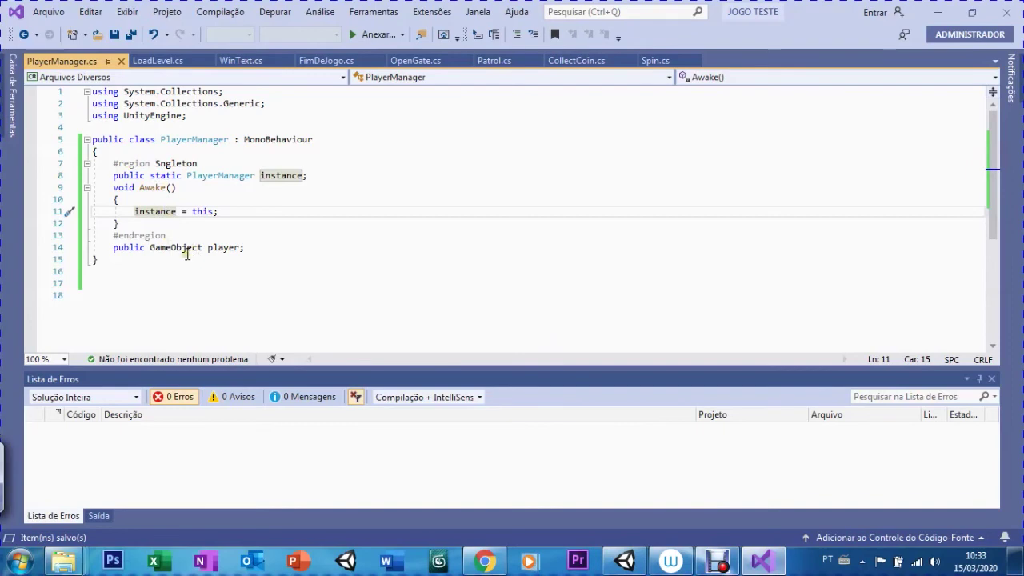
# Assign PR_ZombieRig to the Player field of MANAGER's Player Manager component
pyautogui.click(937, 12)
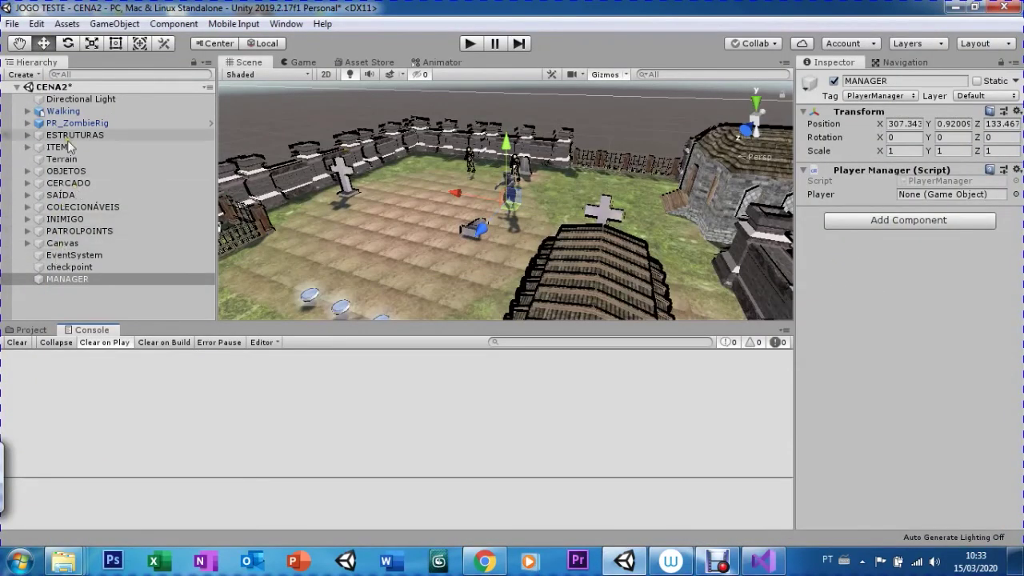
pyautogui.moveTo(48, 124); pyautogui.dragTo(933, 197)
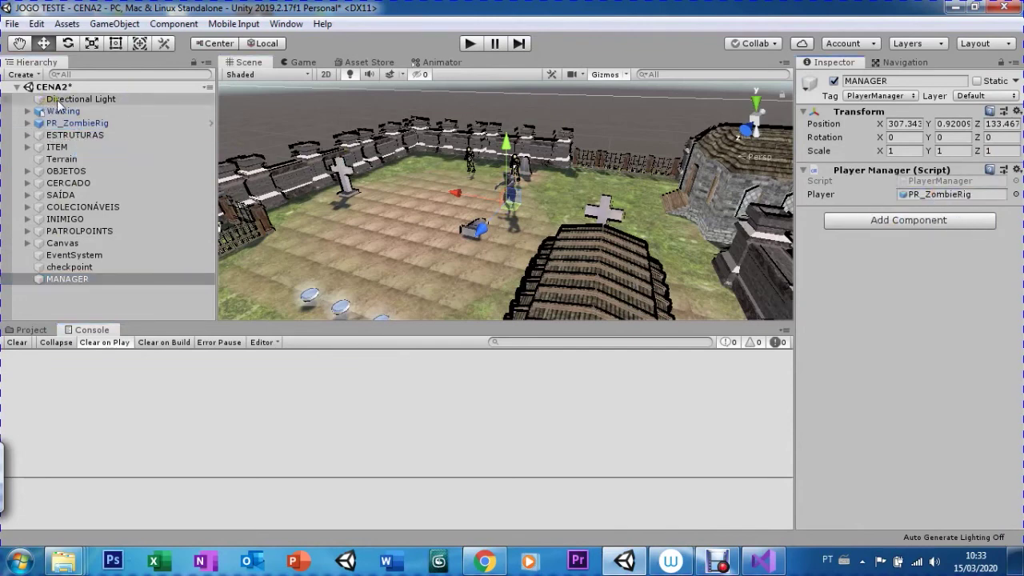
pyautogui.click(31, 330)
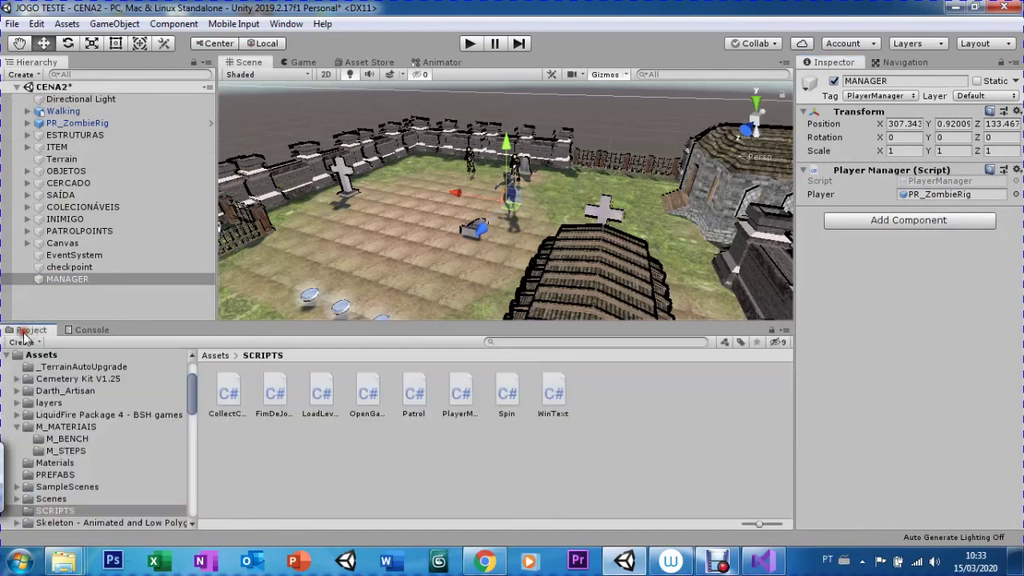